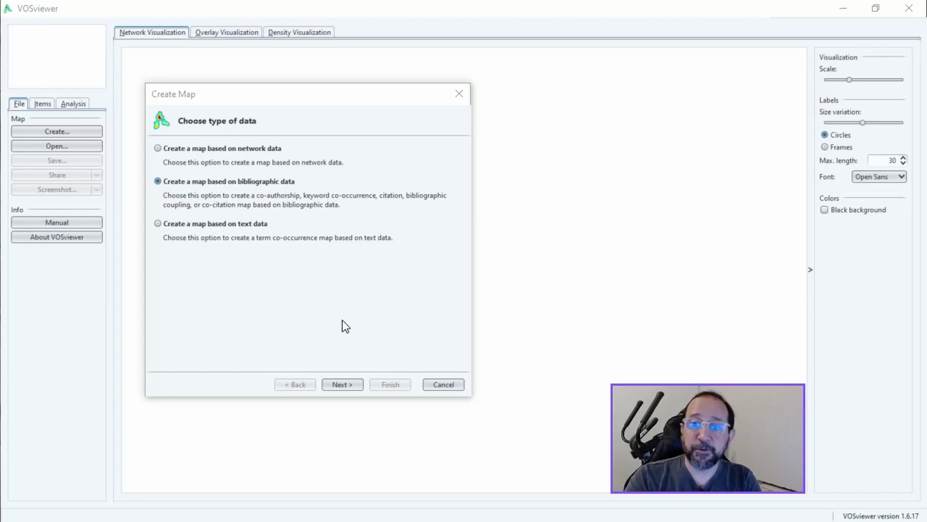
# Step: Load scopus(1).csv as a Scopus bibliographic database file and advance to the analysis type settings
pyautogui.click(344, 384)
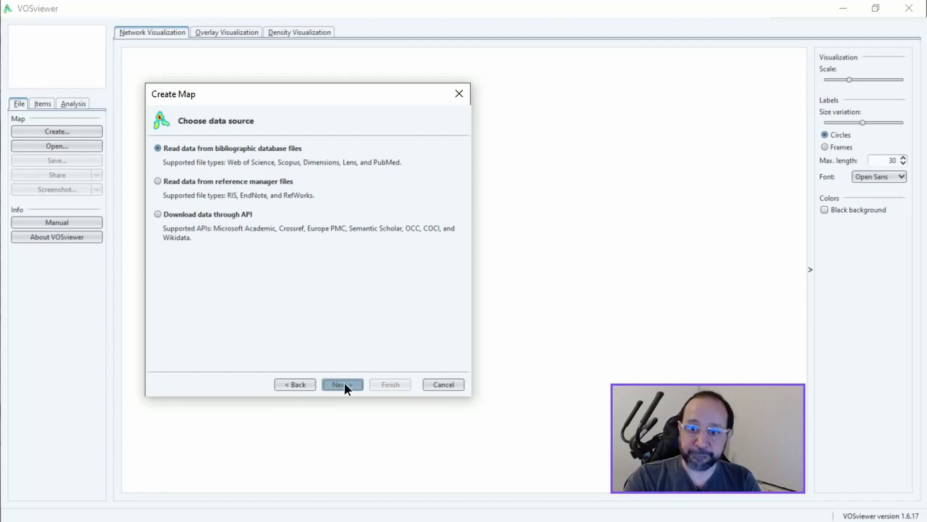
pyautogui.click(344, 383)
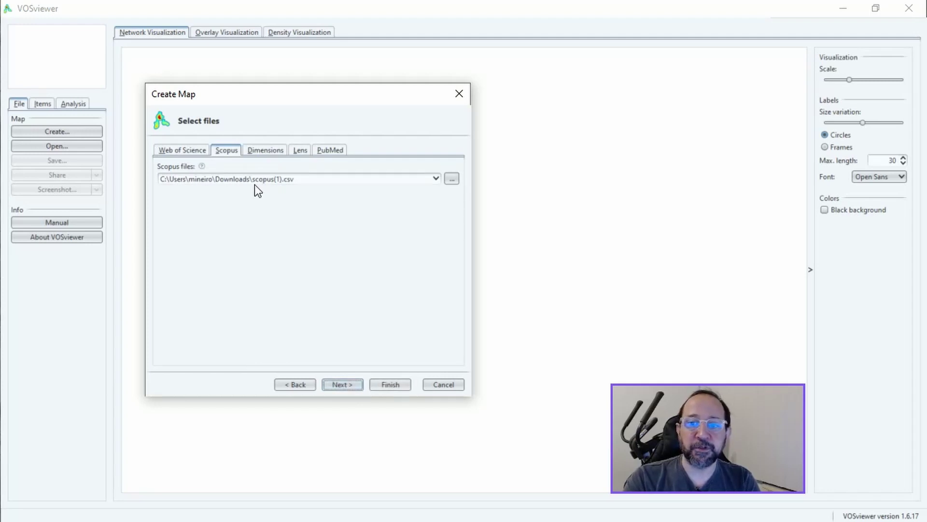
pyautogui.click(341, 382)
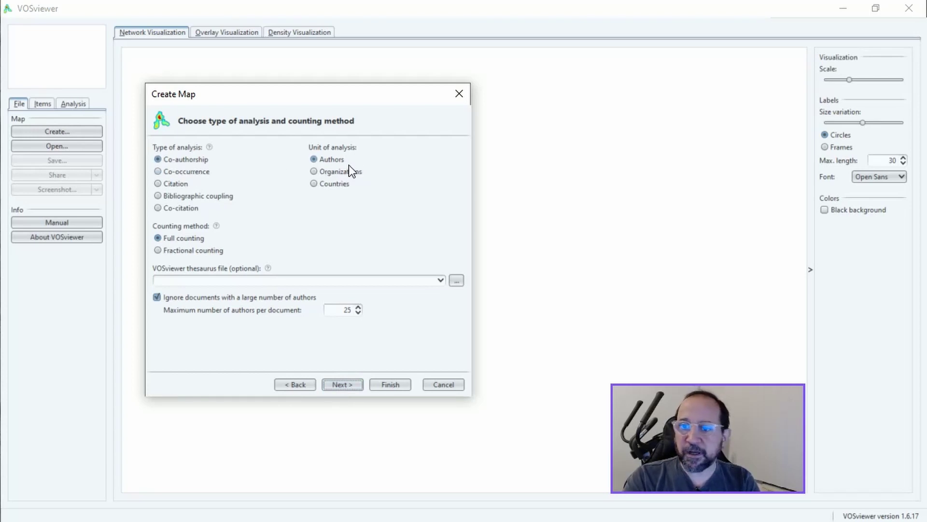
# Step: Choose Authors as the co-authorship unit and untick 'Ignore documents with a large number of authors'
pyautogui.click(313, 171)
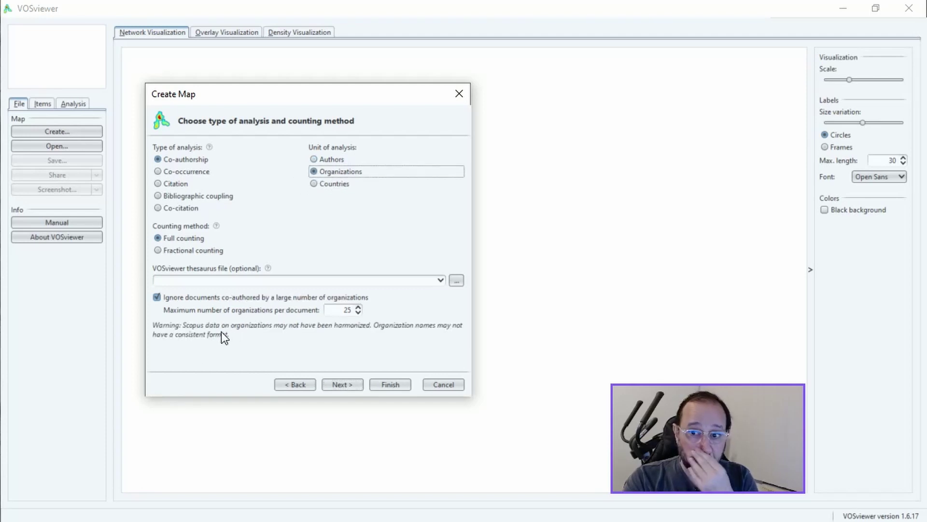
pyautogui.click(313, 184)
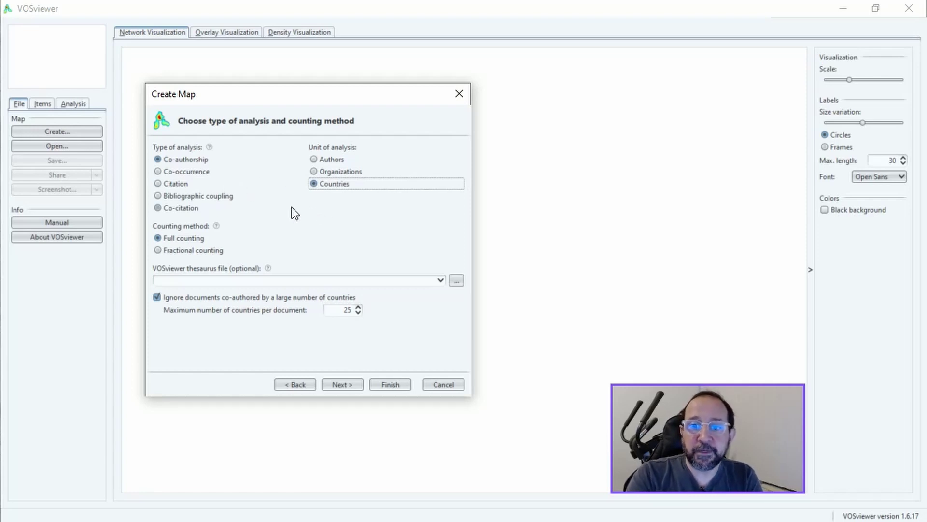
pyautogui.click(313, 159)
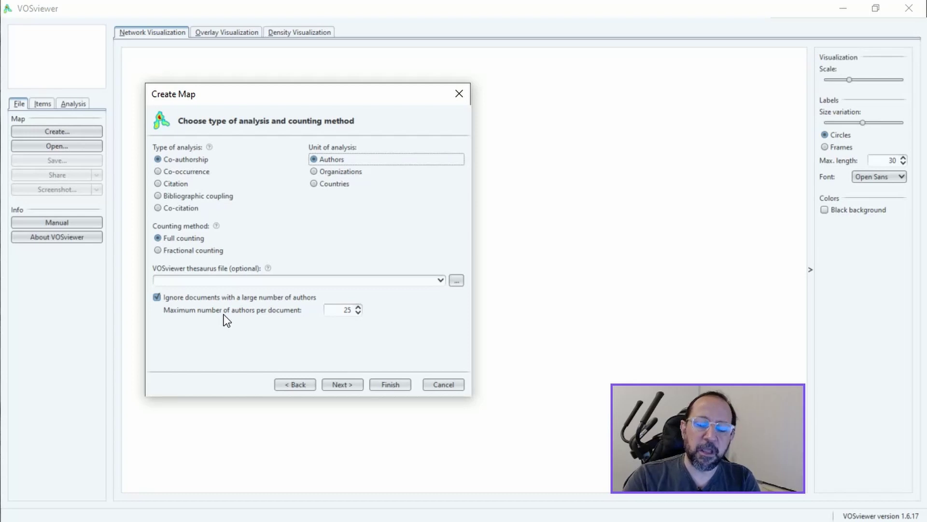
pyautogui.click(157, 298)
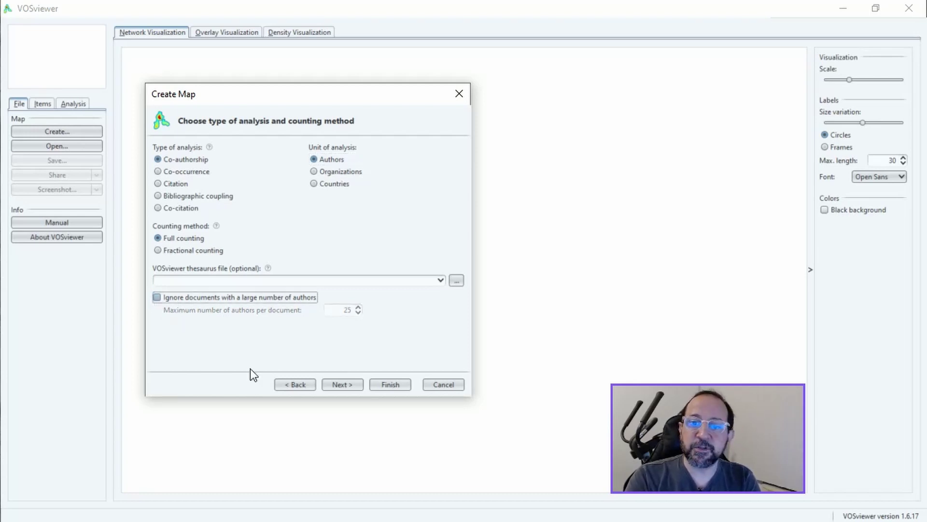
pyautogui.click(347, 387)
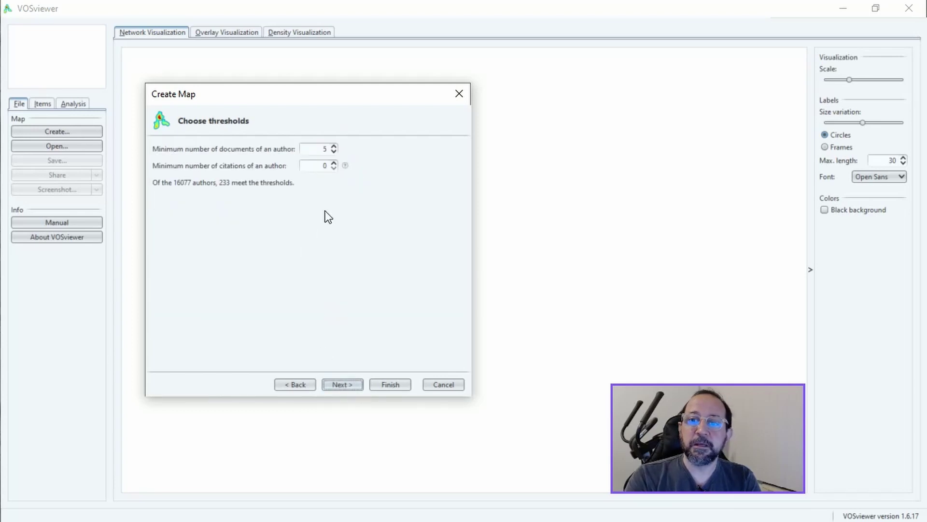
# Step: Set minimum documents per author to 1 and the number of authors to map to 16077
pyautogui.click(333, 152)
pyautogui.click(332, 151)
pyautogui.click(332, 152)
pyautogui.click(332, 152)
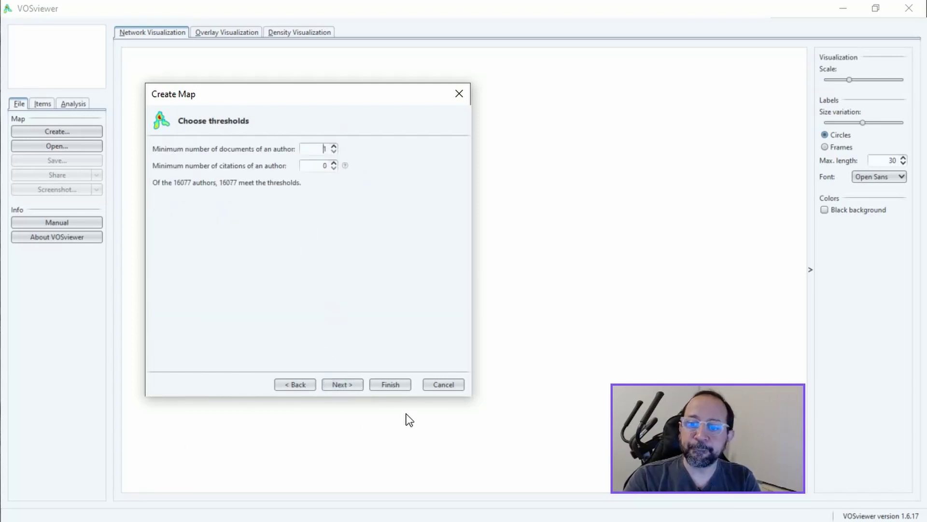
pyautogui.click(343, 384)
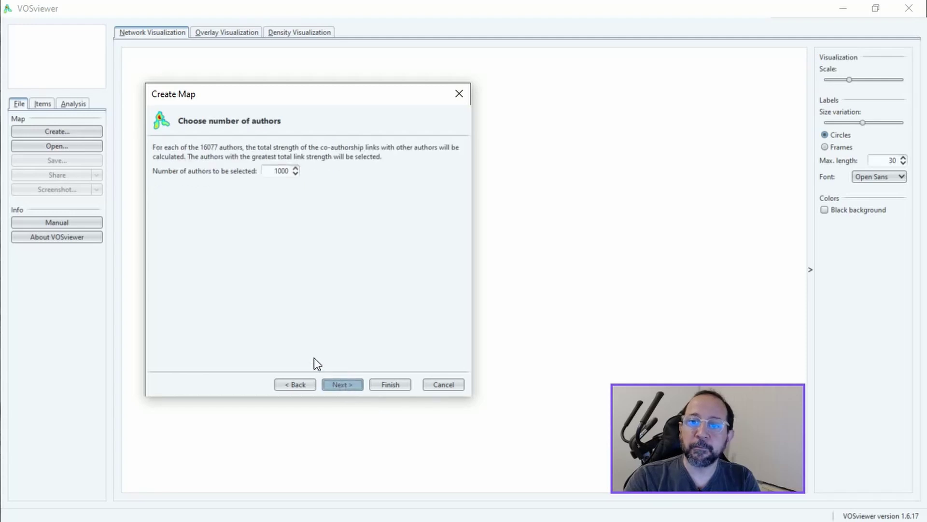
pyautogui.doubleClick(276, 170)
pyautogui.press('BackSpace')
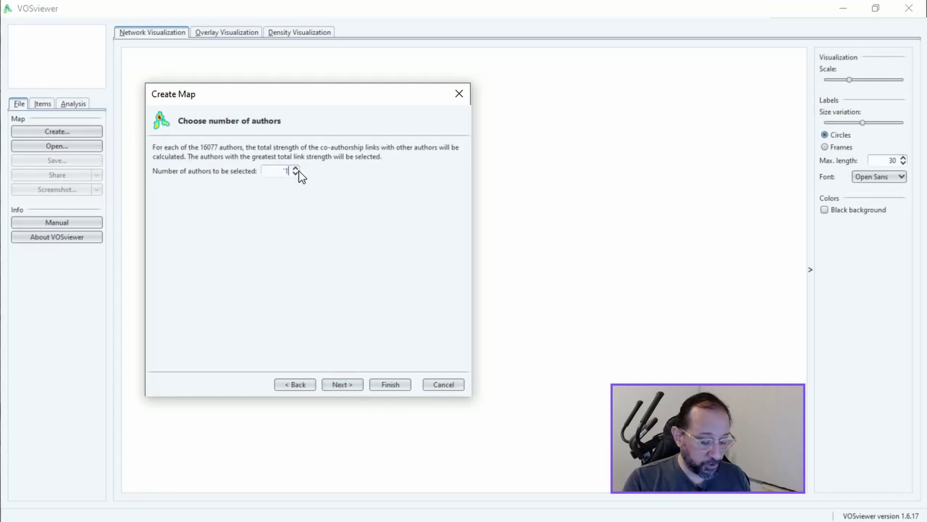
pyautogui.write('1')
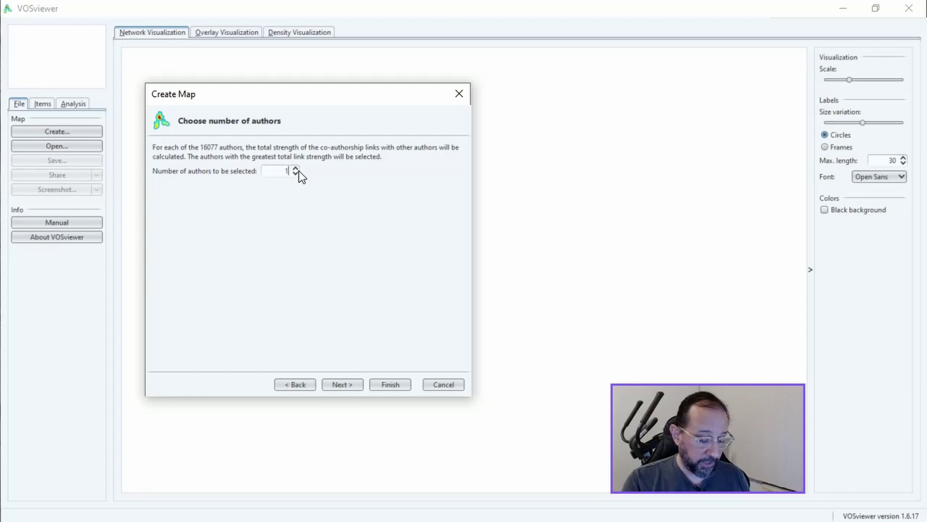
pyautogui.write('6077')
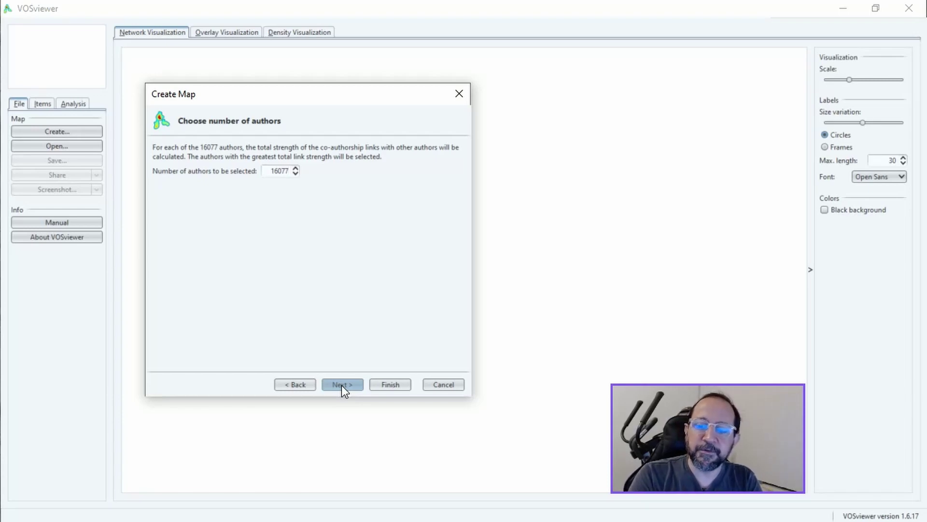
# Step: Sort the Verify selected authors list by Citations, then by Documents descending
pyautogui.click(341, 385)
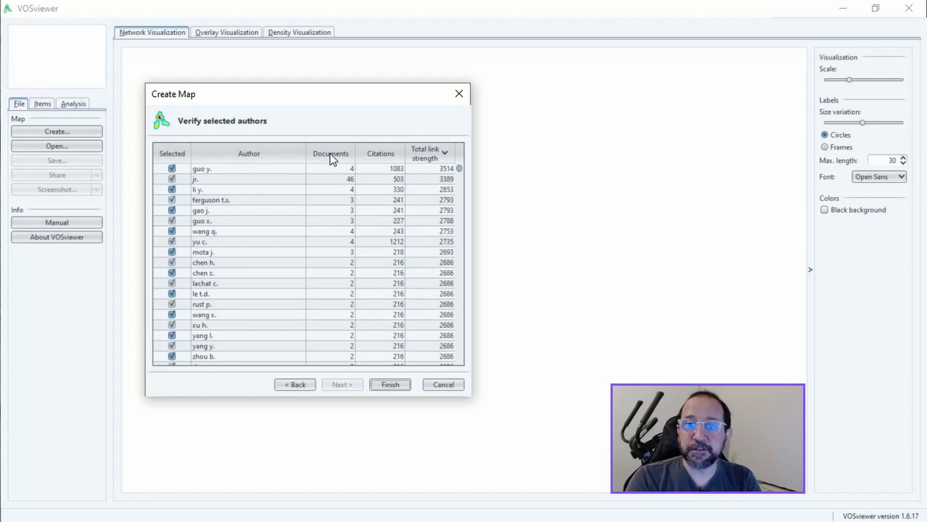
pyautogui.click(381, 154)
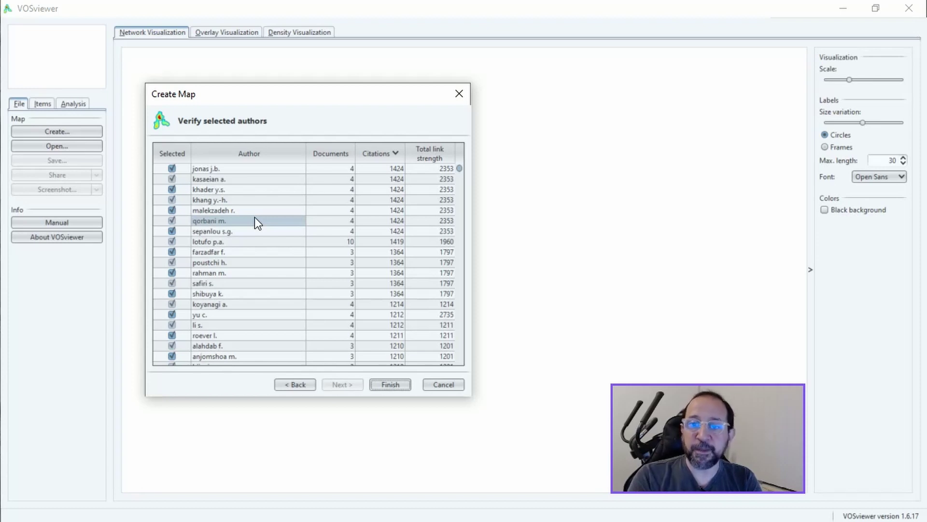
pyautogui.click(330, 156)
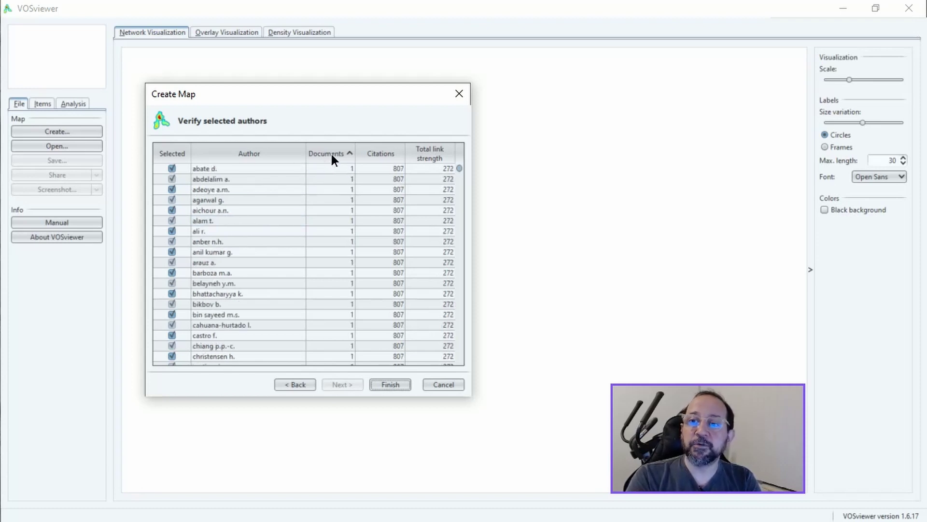
pyautogui.click(331, 153)
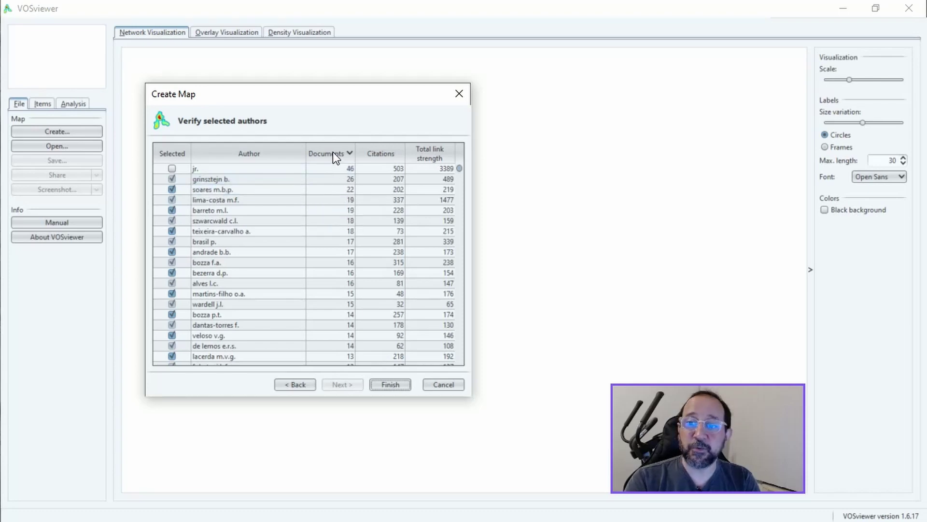
pyautogui.scroll(-20, 278, 251)
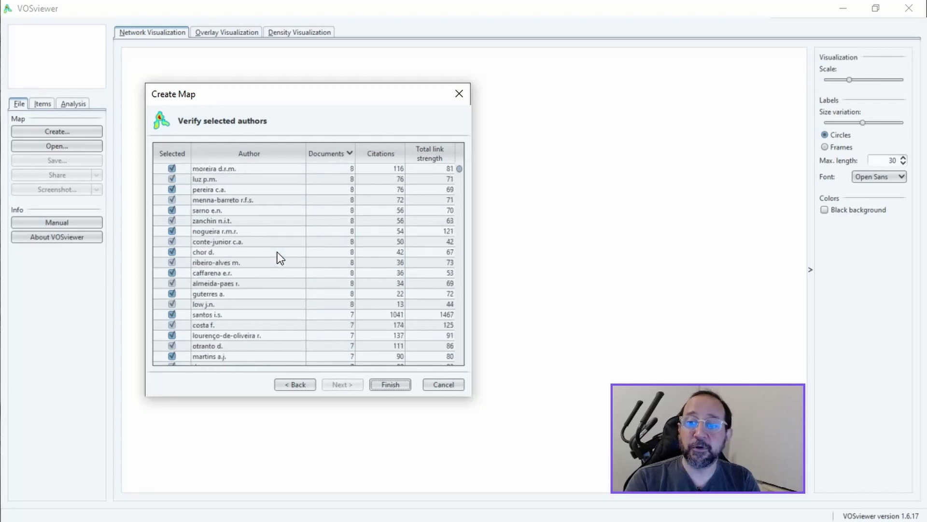
pyautogui.scroll(-20, 277, 251)
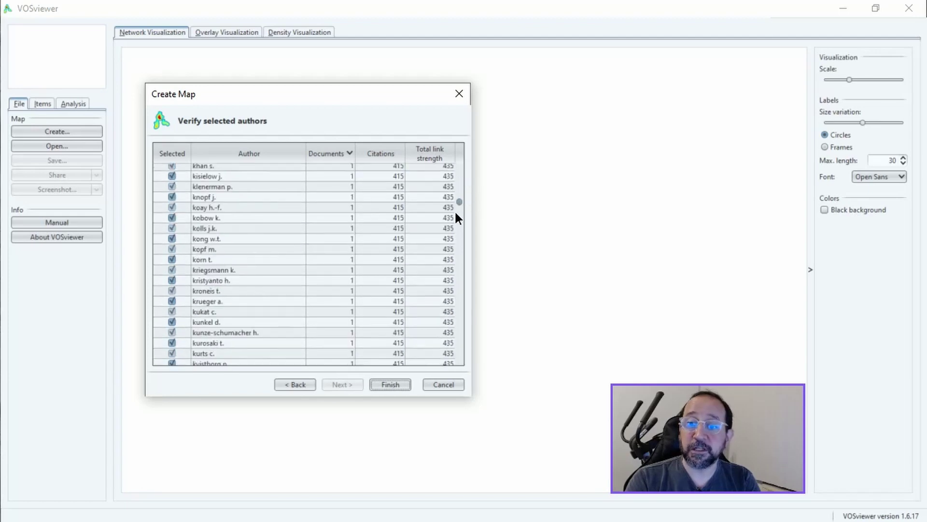
pyautogui.moveTo(457, 217); pyautogui.dragTo(475, 170)
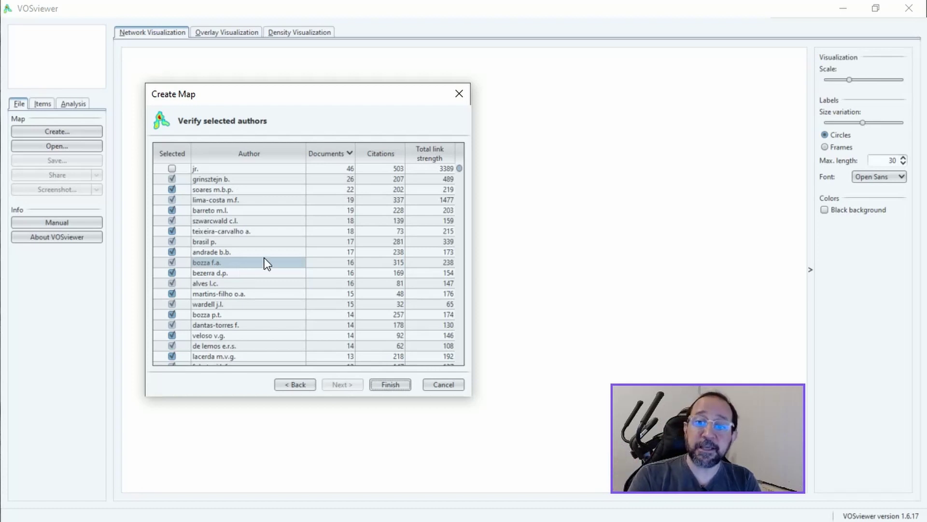
# Step: Export the selected authors to production.txt, overwriting the existing file
pyautogui.rightClick(280, 218)
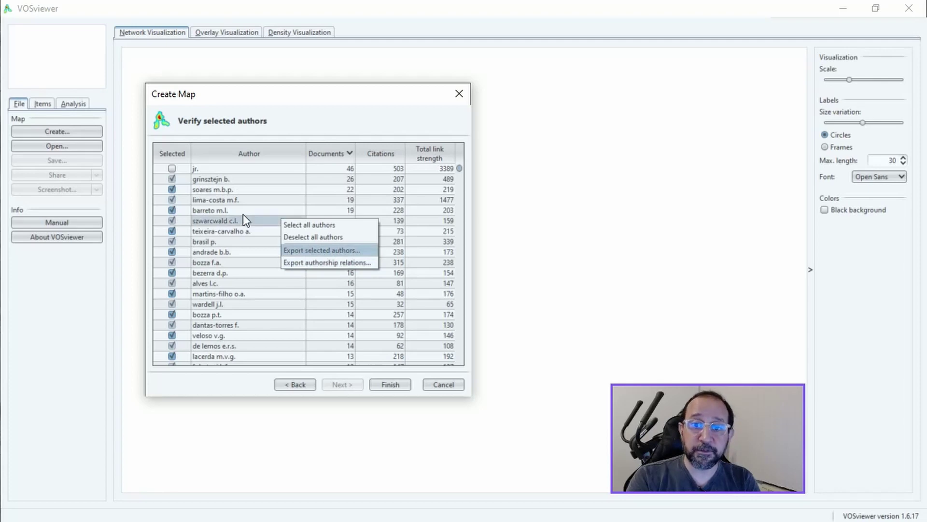
pyautogui.click(309, 250)
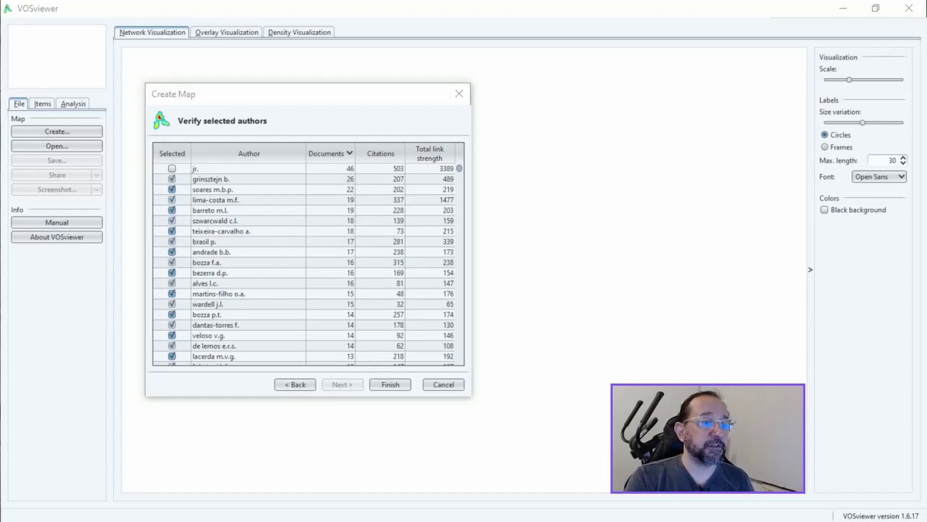
pyautogui.click(288, 275)
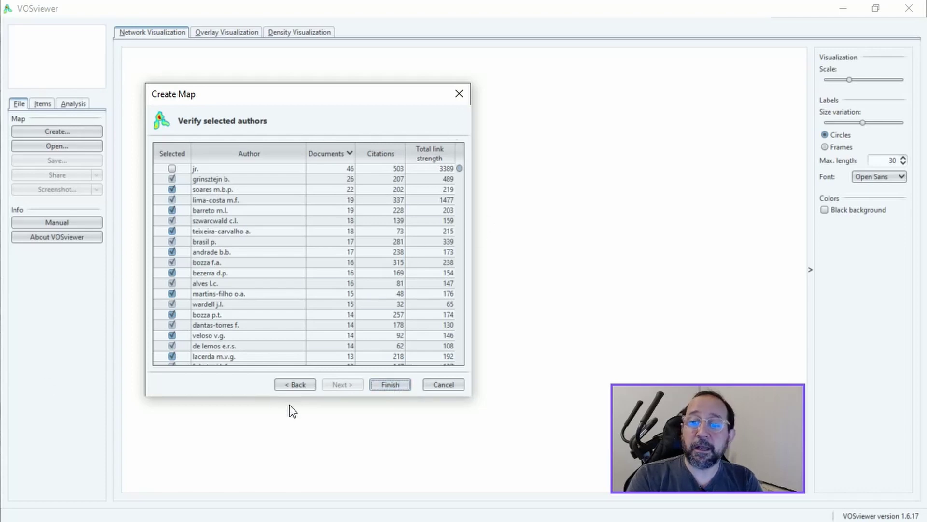
# Step: Step back to the analysis type settings and switch to production.txt in Notepad++
pyautogui.click(297, 383)
pyautogui.click(297, 384)
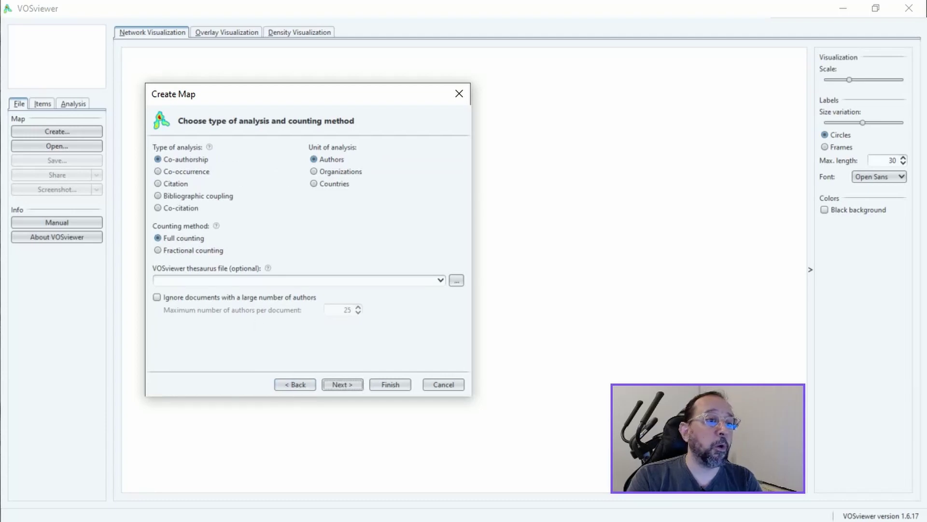
pyautogui.hotkey('alt', 'Tab')
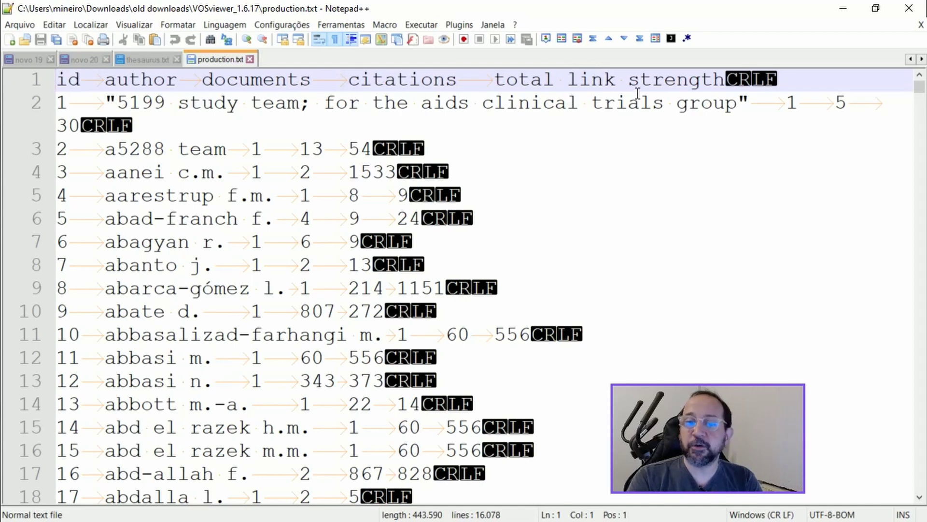
# Step: Select the entire production.txt author list in Notepad++ for copying into a new Excel workbook
pyautogui.click(222, 267)
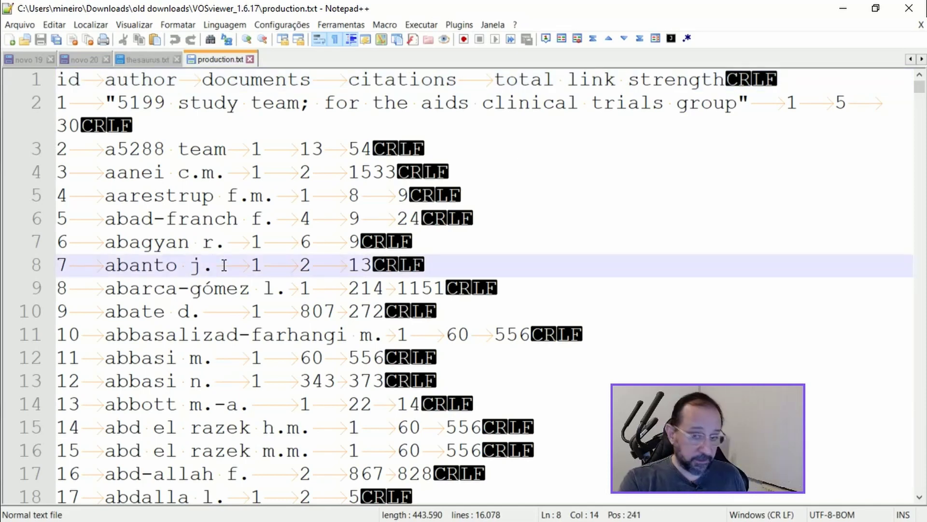
pyautogui.hotkey('ctrl', 'a')
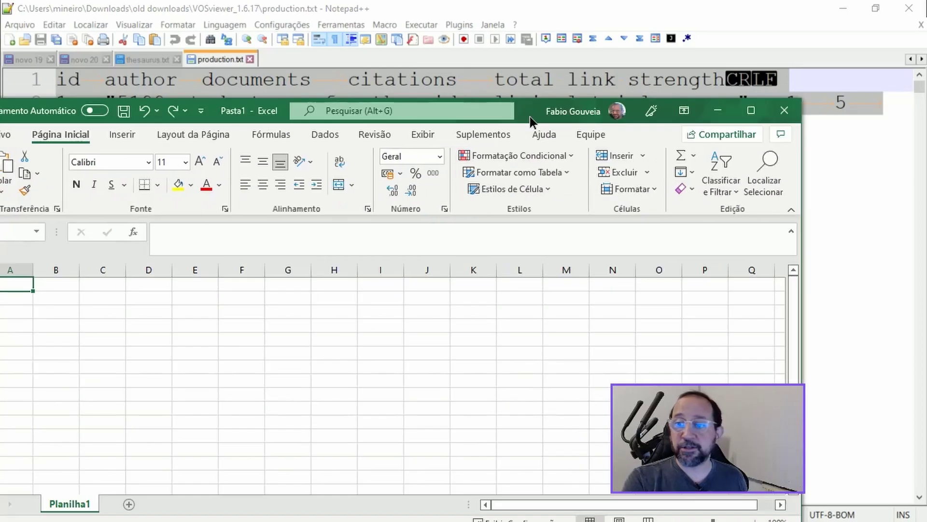
pyautogui.moveTo(529, 116); pyautogui.dragTo(605, 74)
# Step: Maximize the Pasta1 workbook and paste the author data into the sheet
pyautogui.moveTo(880, 85); pyautogui.dragTo(830, 65)
pyautogui.press('super+Up')
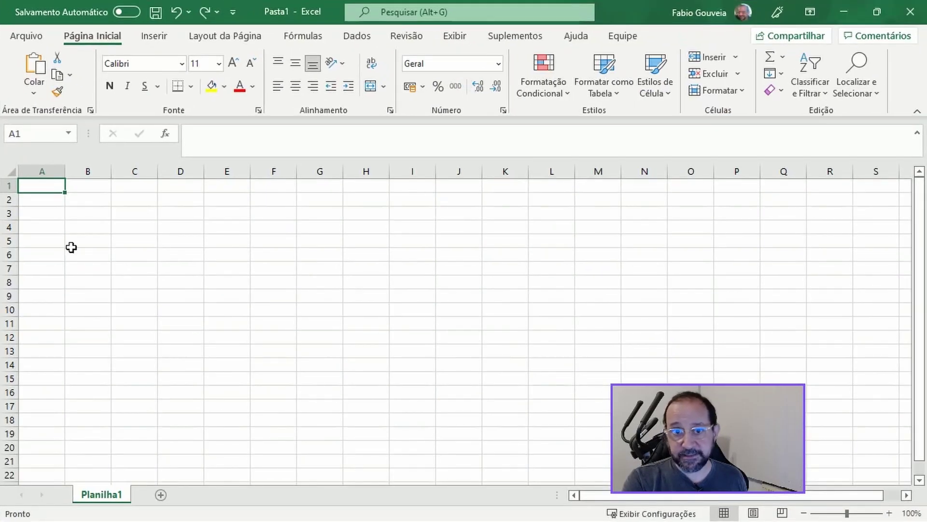
pyautogui.hotkey('ctrl', 'v')
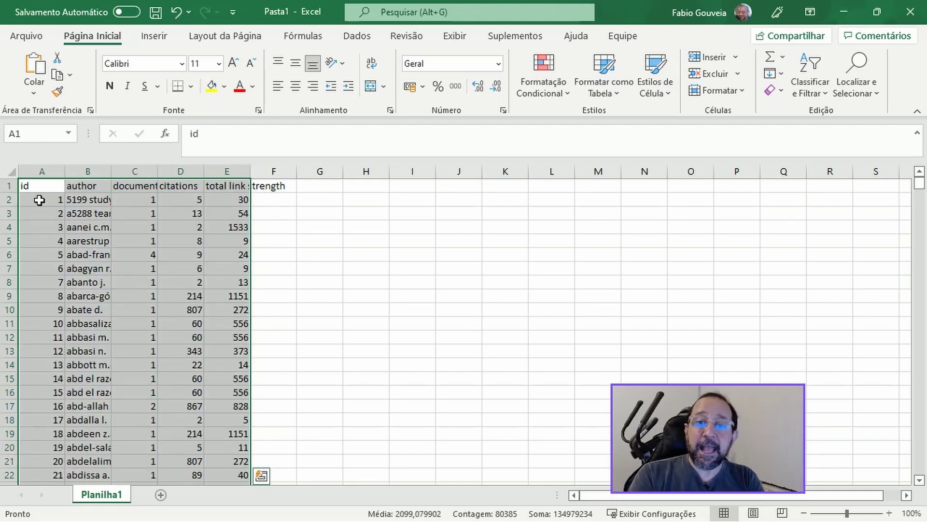
# Step: Custom-sort the data by documents, Maior para o Menor (largest to smallest)
pyautogui.click(814, 94)
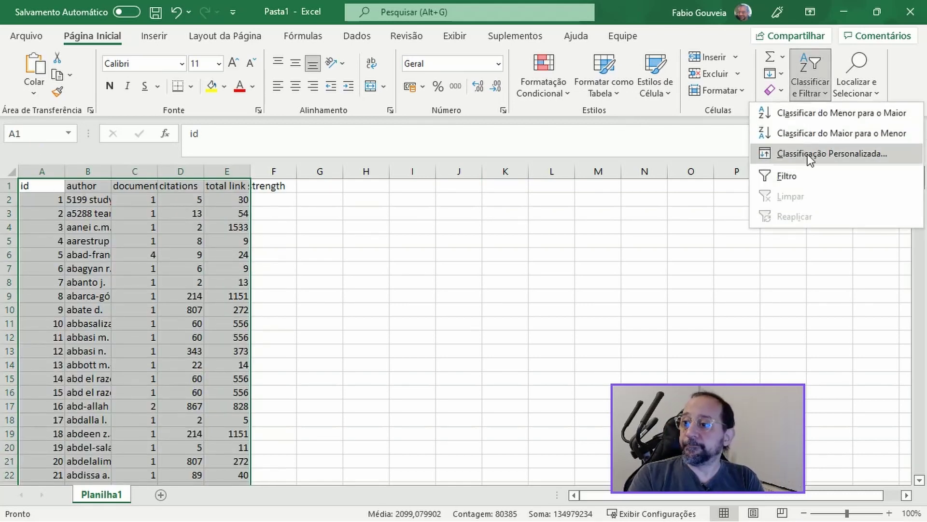
pyautogui.click(808, 155)
pyautogui.click(606, 391)
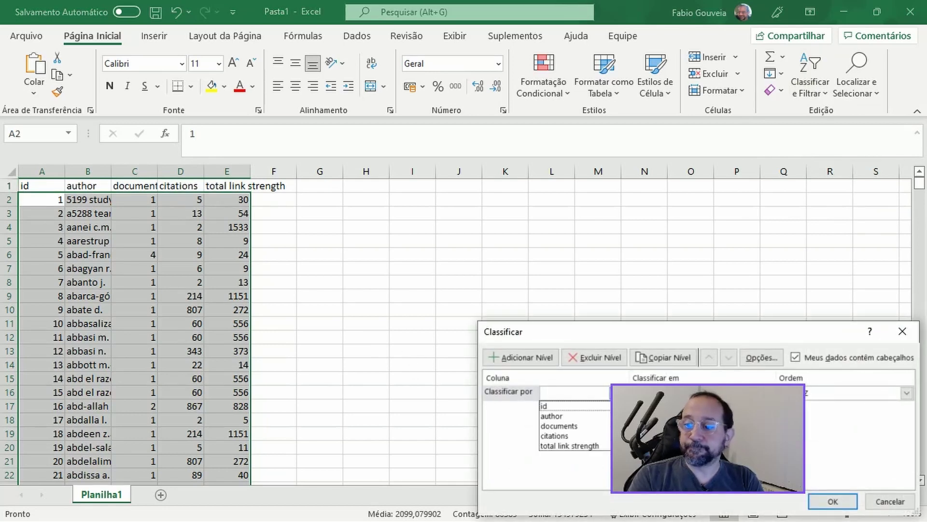
pyautogui.click(575, 426)
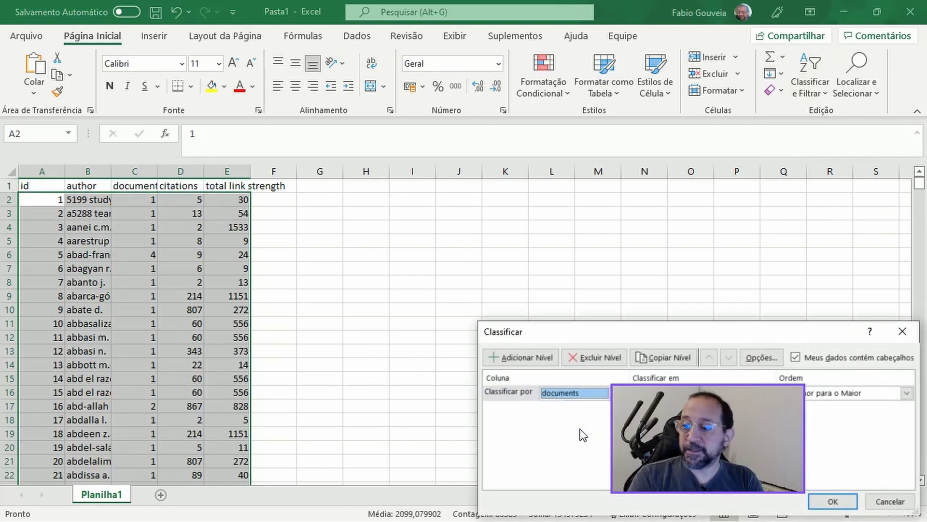
pyautogui.click(826, 392)
pyautogui.click(819, 417)
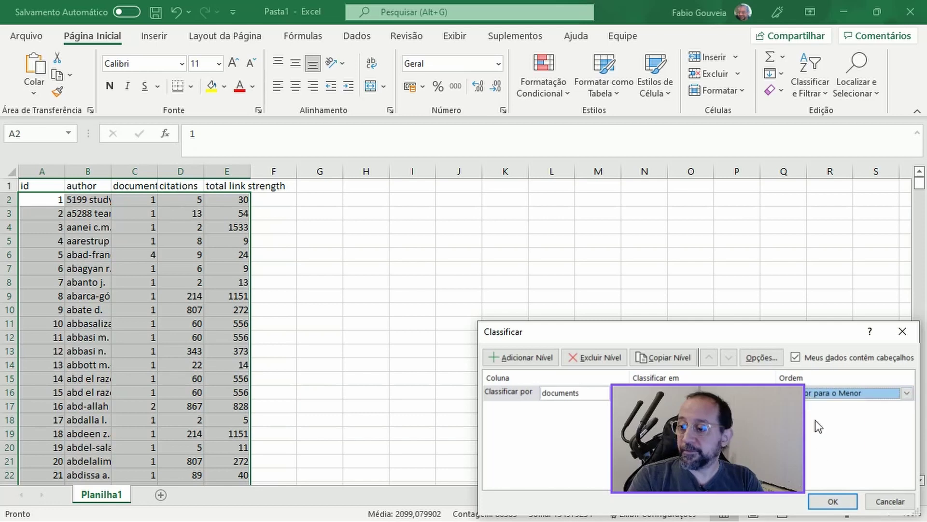
pyautogui.click(833, 502)
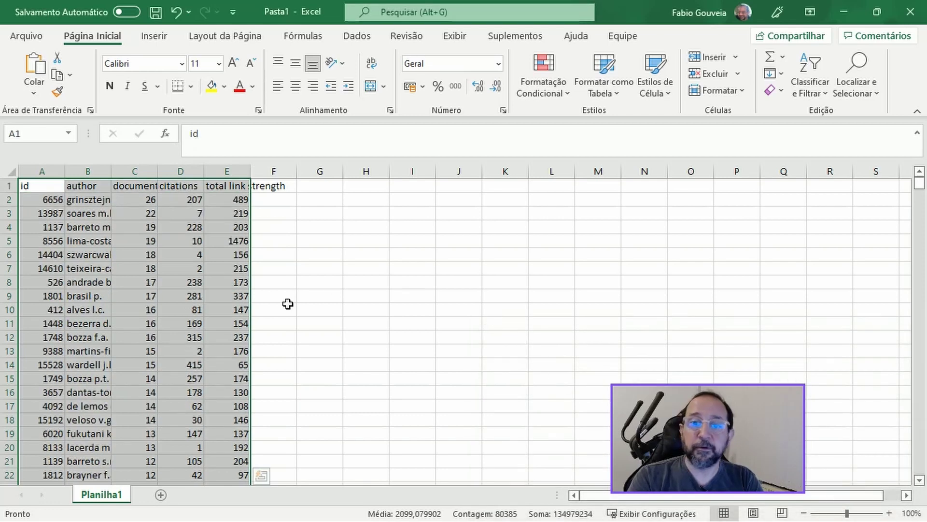
# Step: Widen column B so full author names like grinsztejn b. are readable
pyautogui.click(99, 201)
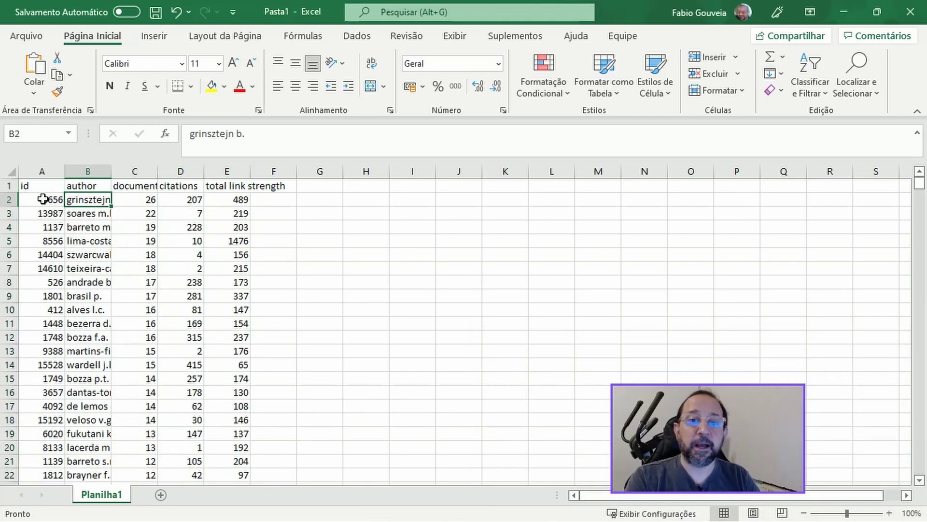
pyautogui.click(31, 185)
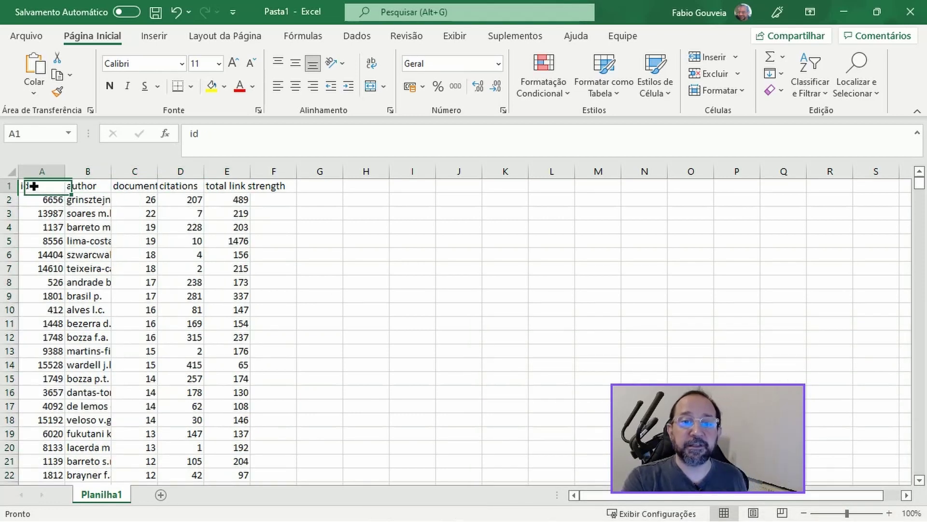
pyautogui.keyDown('shift'); pyautogui.click(149, 324); pyautogui.keyUp('shift')
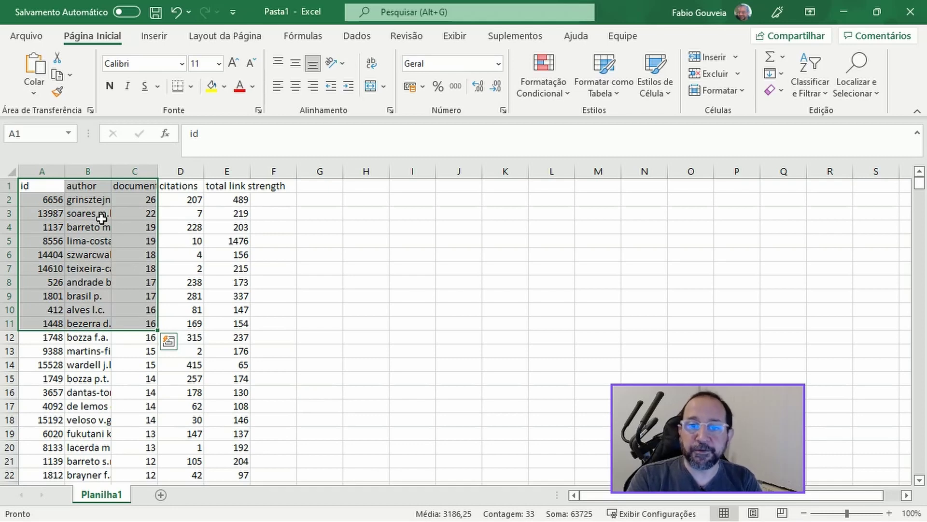
pyautogui.moveTo(111, 171); pyautogui.dragTo(171, 169)
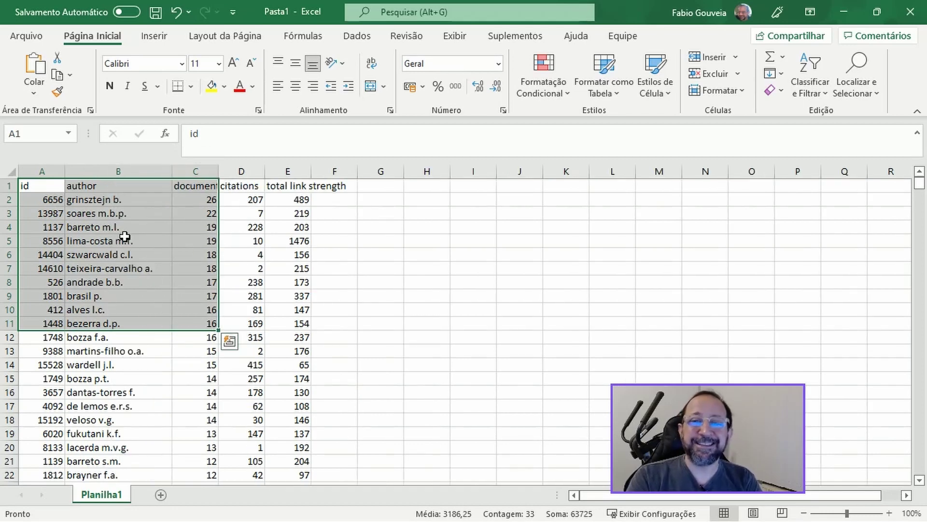
pyautogui.click(113, 199)
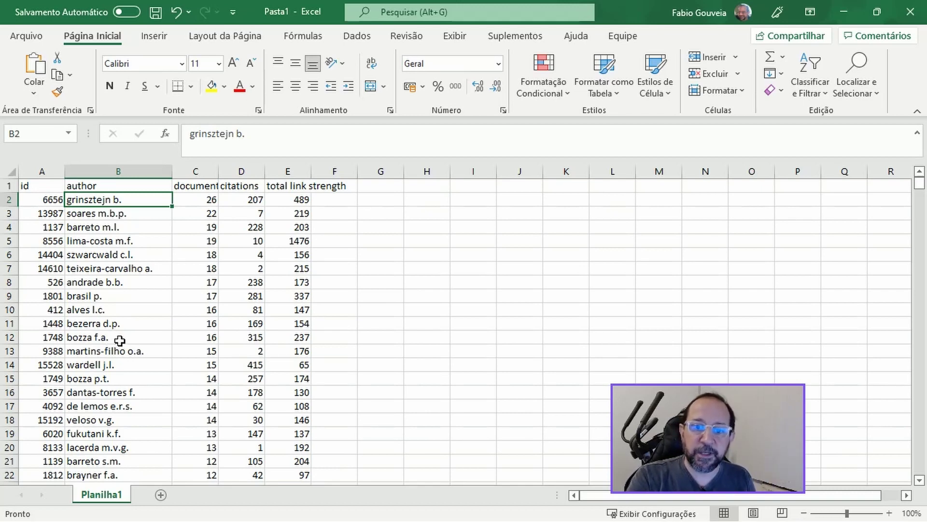
# Step: Turn on filter dropdowns for the header row with Ctrl+Shift+L
pyautogui.hotkey('ctrl', 'a')
pyautogui.hotkey('ctrl', 'shift', 'l')
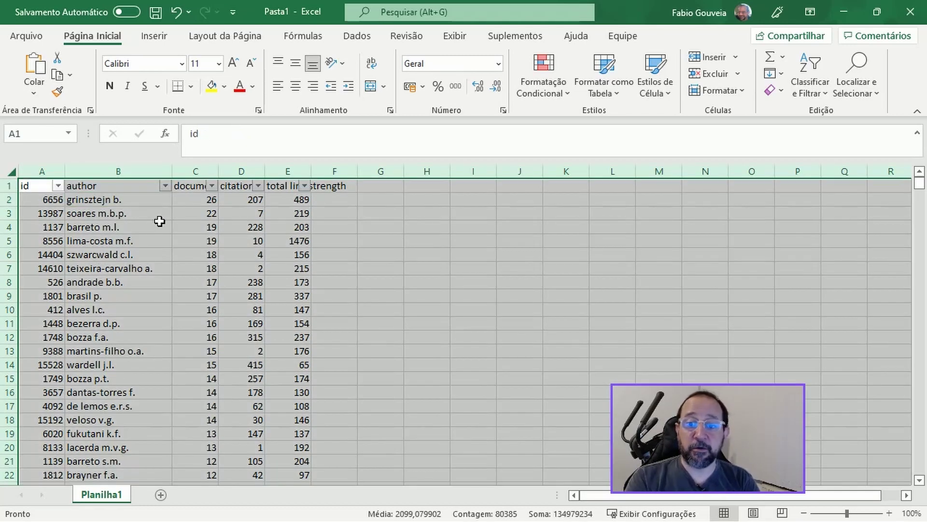
pyautogui.click(45, 202)
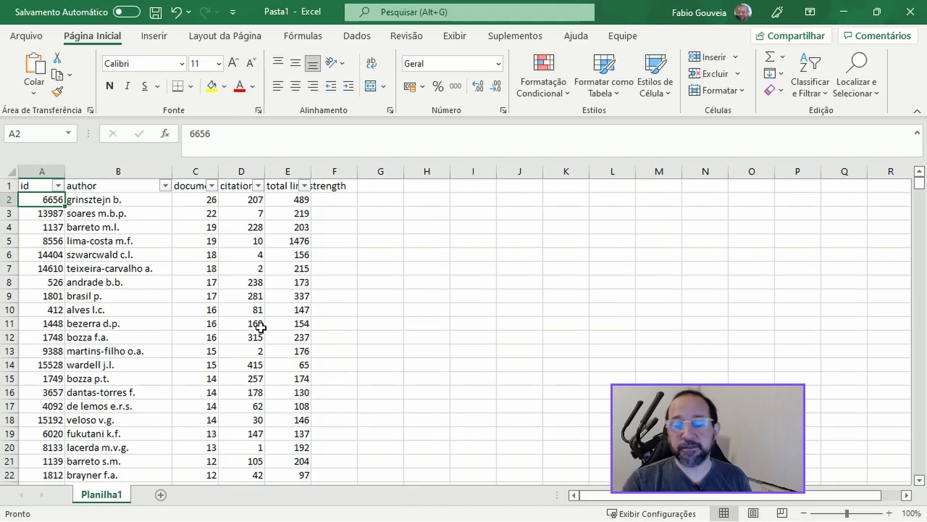
# Step: Start selecting the author names in column B from the top entry downward
pyautogui.press('Right')
pyautogui.hotkey('shift', 'Down')
pyautogui.hotkey('shift', 'Down')
pyautogui.hotkey('shift', 'Down')
pyautogui.hotkey('shift', 'Down')
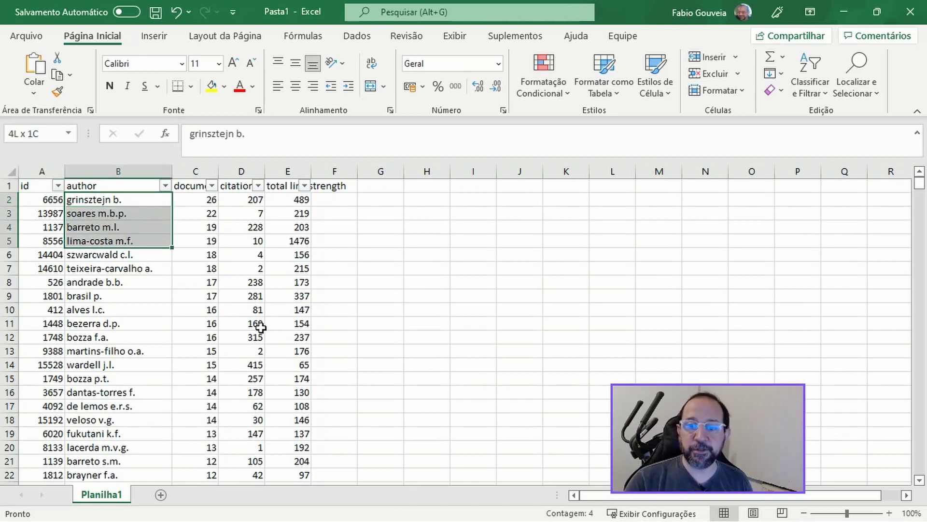
pyautogui.hotkey('shift', 'Down')
pyautogui.hotkey('shift', 'Down')
pyautogui.hotkey('shift', 'Down')
pyautogui.hotkey('shift', 'Down')
pyautogui.hotkey('shift', 'Down')
pyautogui.hotkey('shift', 'Down')
pyautogui.hotkey('shift', 'Down')
pyautogui.hotkey('shift', 'Down')
pyautogui.hotkey('shift', 'Down')
pyautogui.hotkey('shift', 'Down')
pyautogui.hotkey('shift', 'Down')
pyautogui.hotkey('shift', 'Down')
pyautogui.hotkey('shift', 'Down')
pyautogui.hotkey('shift', 'Down')
pyautogui.hotkey('shift', 'Down')
pyautogui.hotkey('shift', 'Down')
pyautogui.hotkey('shift', 'Down')
pyautogui.hotkey('shift', 'Down')
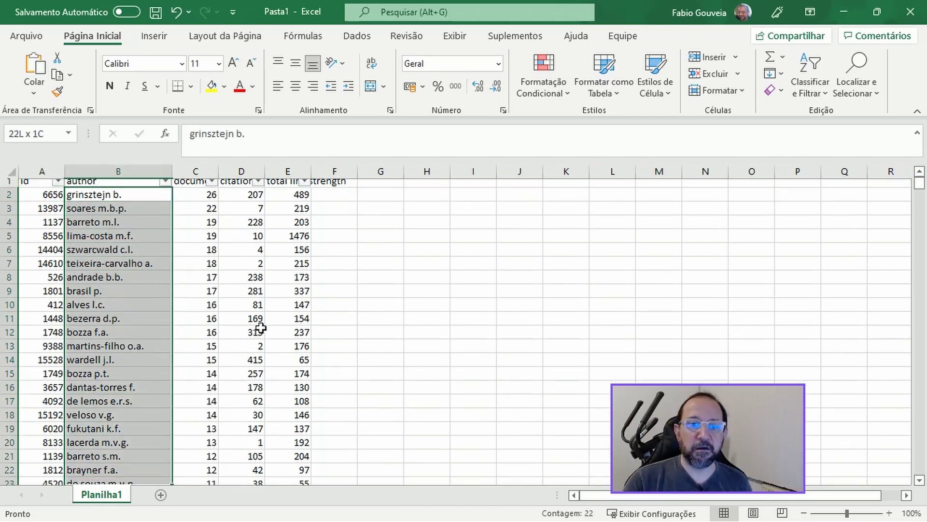
pyautogui.hotkey('shift', 'Down')
pyautogui.hotkey('shift', 'Down')
pyautogui.hotkey('shift', 'Down')
pyautogui.hotkey('shift', 'Down')
pyautogui.hotkey('shift', 'Down')
pyautogui.hotkey('shift', 'Down')
pyautogui.hotkey('shift', 'Down')
pyautogui.hotkey('shift', 'Down')
pyautogui.hotkey('shift', 'Down')
pyautogui.hotkey('shift', 'Down')
pyautogui.hotkey('shift', 'Down')
pyautogui.hotkey('shift', 'Down')
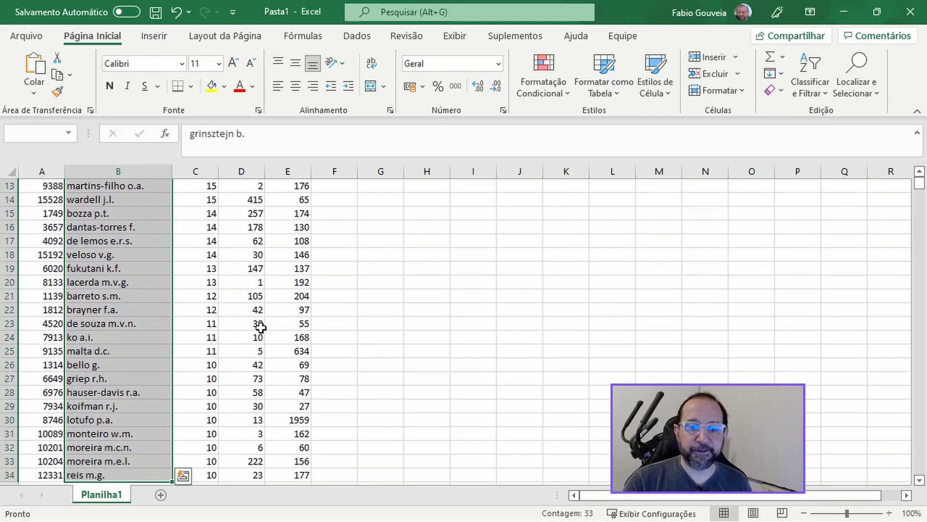
pyautogui.hotkey('shift', 'Down')
pyautogui.hotkey('shift', 'Down')
pyautogui.hotkey('shift', 'Down')
pyautogui.hotkey('shift', 'Down')
pyautogui.hotkey('shift', 'Down')
pyautogui.hotkey('shift', 'Down')
pyautogui.hotkey('shift', 'Down')
pyautogui.hotkey('shift', 'Down')
pyautogui.hotkey('shift', 'Down')
pyautogui.hotkey('shift', 'Down')
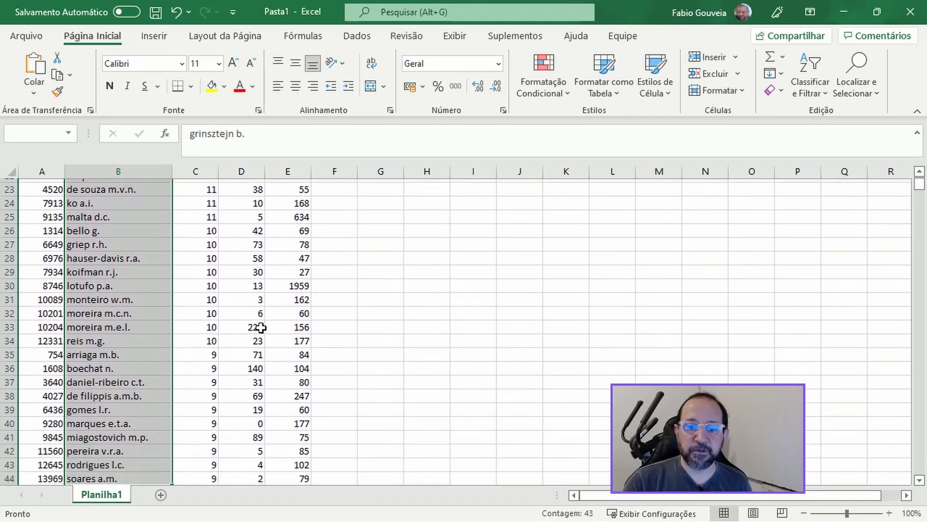
# Step: Extend the selection to row 233 and fill those authors' names yellow
pyautogui.hotkey('shift', 'Down')
pyautogui.hotkey('shift', 'Down')
pyautogui.hotkey('shift', 'Down')
pyautogui.hotkey('shift', 'Down')
pyautogui.hotkey('shift', 'Down')
pyautogui.hotkey('shift', 'Down')
pyautogui.hotkey('shift', 'Down')
pyautogui.hotkey('shift', 'Down')
pyautogui.hotkey('shift', 'Down')
pyautogui.hotkey('shift', 'Down')
pyautogui.hotkey('shift', 'Down')
pyautogui.hotkey('shift', 'Down')
pyautogui.hotkey('shift', 'Down')
pyautogui.hotkey('shift', 'Down')
pyautogui.hotkey('shift', 'Down')
pyautogui.hotkey('shift', 'Down')
pyautogui.hotkey('shift', 'Down')
pyautogui.hotkey('shift', 'Down')
pyautogui.hotkey('shift', 'Down')
pyautogui.hotkey('shift', 'Down')
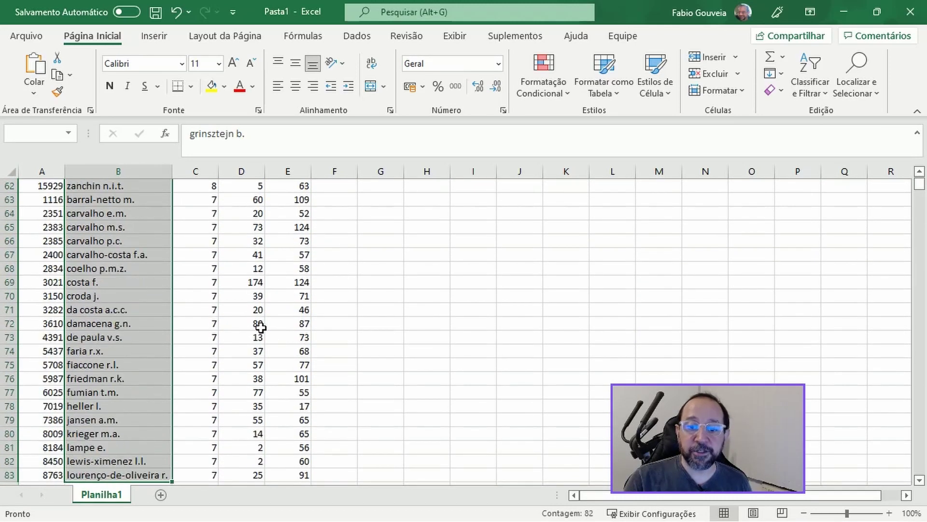
pyautogui.scroll(-20, 261, 328)
pyautogui.keyDown('shift'); pyautogui.click(118, 310); pyautogui.keyUp('shift')
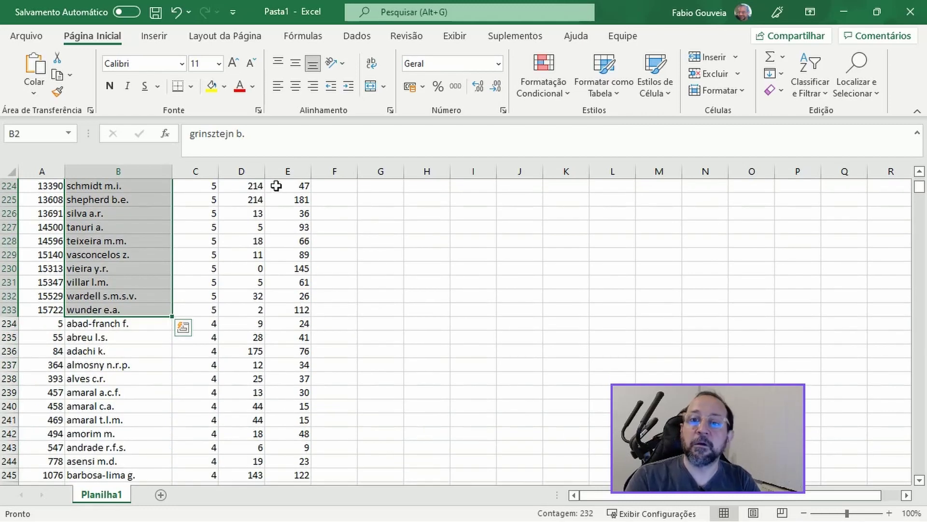
pyautogui.click(224, 87)
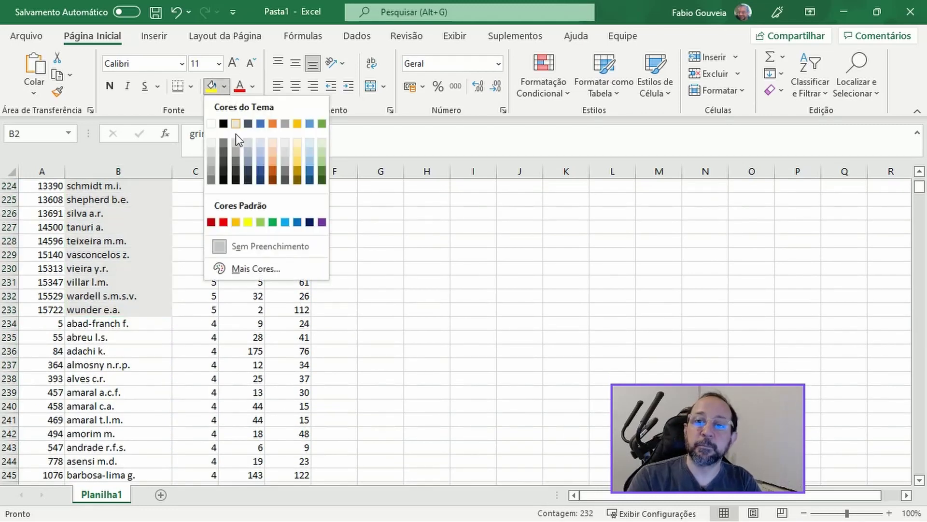
pyautogui.click(247, 222)
# Step: Re-sort the whole sheet by the author column, Z to A, via Classificação Personalizada
pyautogui.scroll(20, 159, 333)
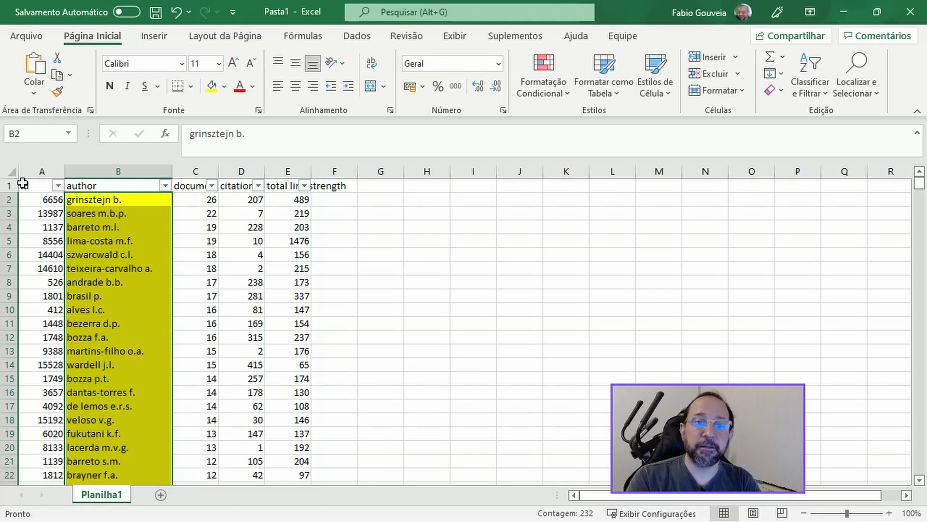
pyautogui.click(12, 172)
pyautogui.click(822, 91)
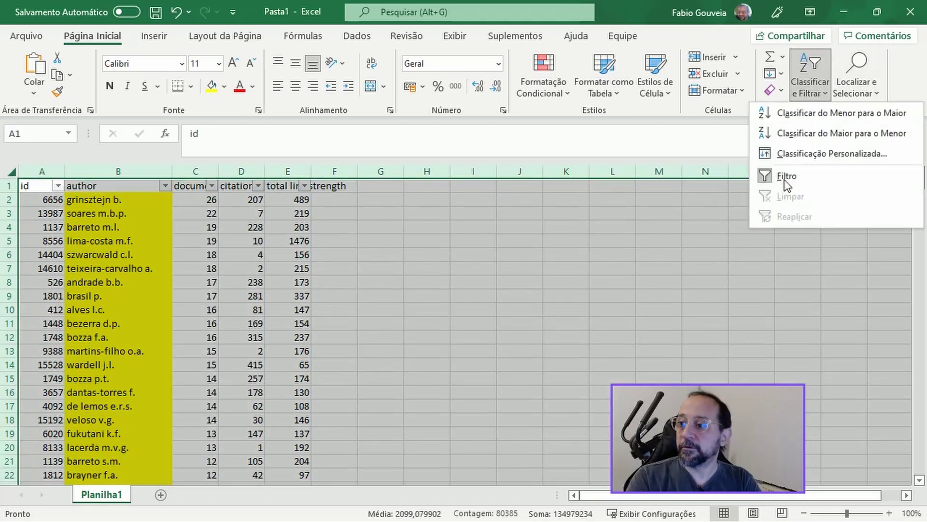
pyautogui.click(792, 154)
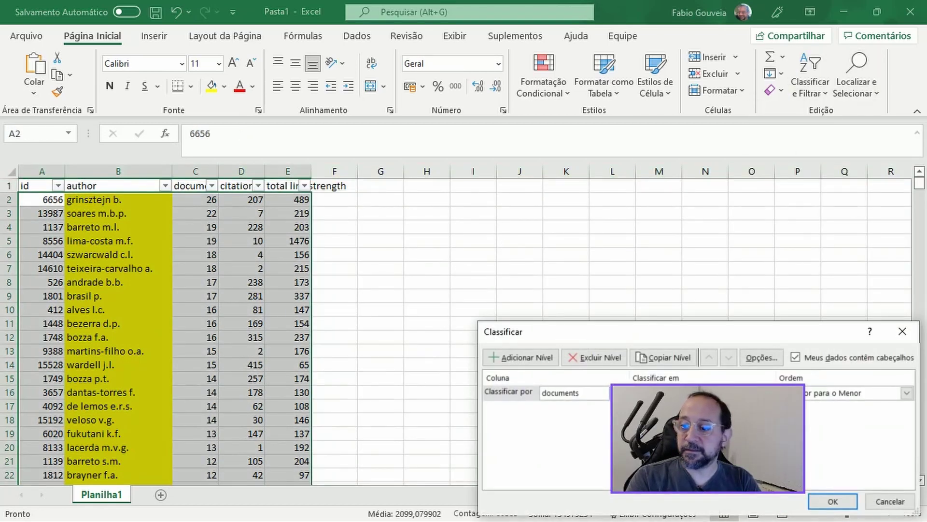
pyautogui.click(606, 392)
pyautogui.click(574, 415)
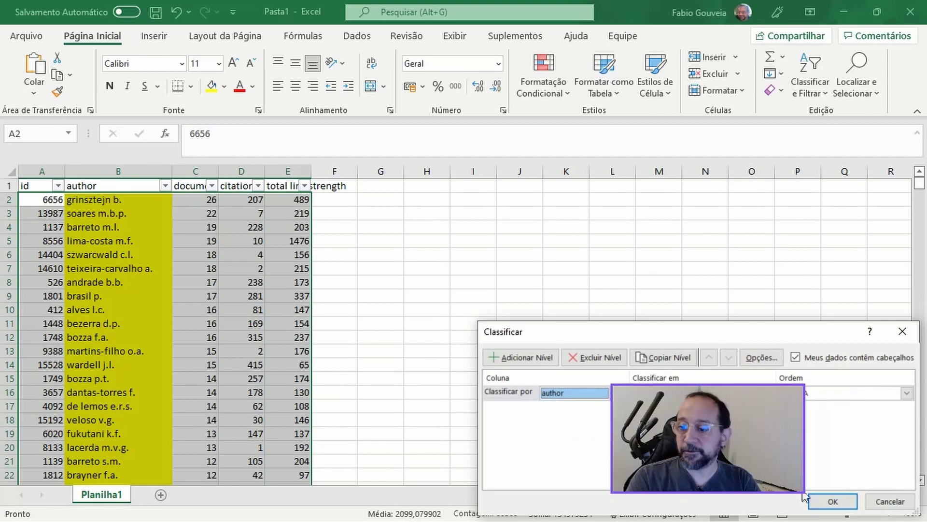
pyautogui.click(832, 501)
pyautogui.click(112, 255)
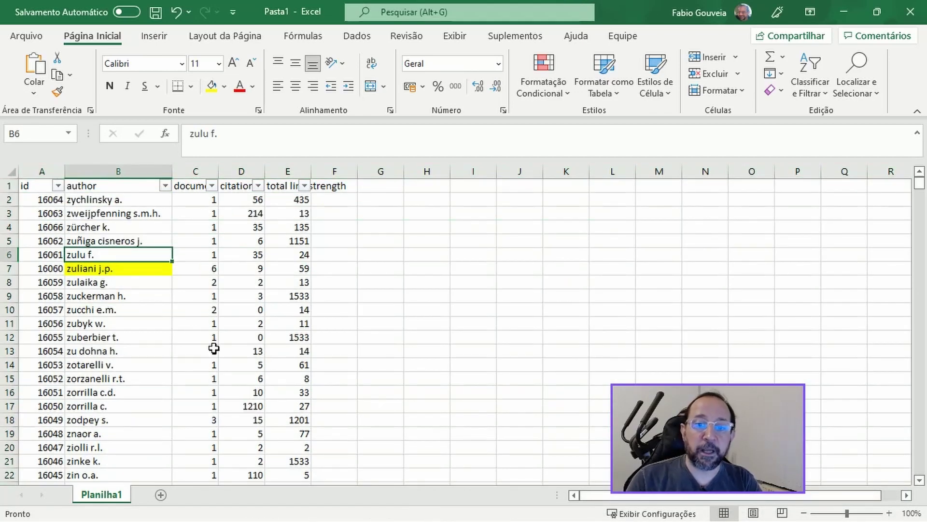
# Step: Scan down the name-sorted author list from zulu f. looking for variant spellings
pyautogui.press('Up')
pyautogui.press('Down')
pyautogui.press('Down')
pyautogui.press('Down')
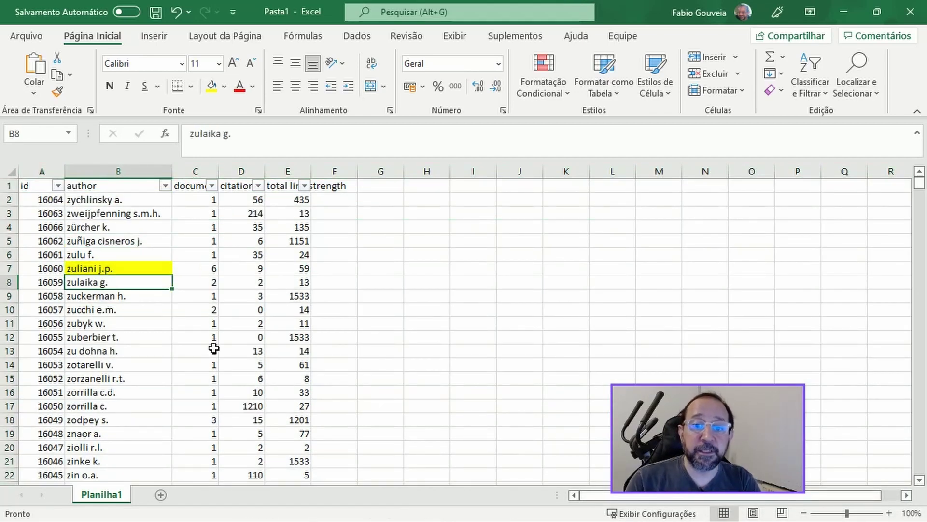
pyautogui.press('Down')
pyautogui.press('Down')
pyautogui.press('Down')
pyautogui.press('Down')
pyautogui.press('Down')
pyautogui.press('Down')
pyautogui.press('Down')
pyautogui.press('Down')
pyautogui.press('Down')
pyautogui.press('Down')
pyautogui.press('Down')
pyautogui.press('Down')
pyautogui.press('Down')
pyautogui.press('Down')
pyautogui.press('Down')
pyautogui.press('Down')
pyautogui.press('Down')
pyautogui.press('Down')
pyautogui.press('Down')
pyautogui.press('Down')
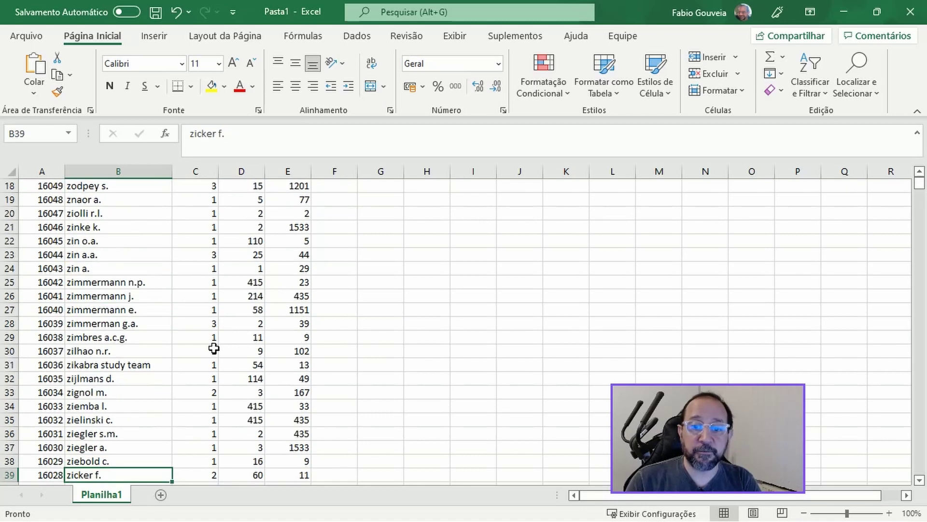
pyautogui.press('Up')
pyautogui.press('Up')
pyautogui.press('Up')
pyautogui.press('Up')
pyautogui.press('Up')
pyautogui.press('Up')
pyautogui.press('Up')
pyautogui.press('Up')
pyautogui.press('Up')
pyautogui.press('Up')
pyautogui.press('Up')
pyautogui.press('Up')
pyautogui.press('Up')
pyautogui.press('Up')
pyautogui.press('Up')
pyautogui.press('Up')
pyautogui.press('Up')
pyautogui.press('Up')
pyautogui.press('Up')
pyautogui.press('Up')
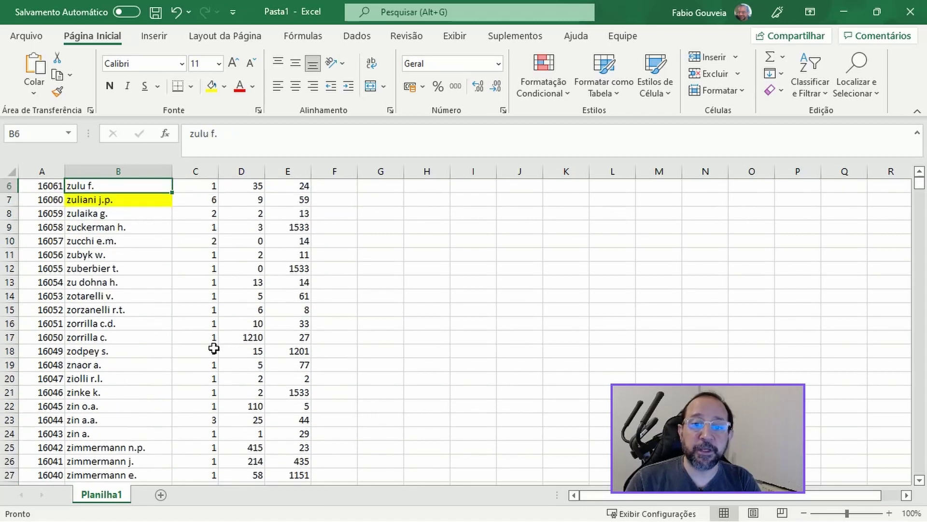
pyautogui.press('Down')
pyautogui.press('Down')
pyautogui.press('Down')
pyautogui.press('Down')
pyautogui.press('Down')
pyautogui.press('Down')
pyautogui.press('Down')
pyautogui.press('Down')
pyautogui.press('Down')
pyautogui.press('Down')
pyautogui.press('Down')
pyautogui.press('Down')
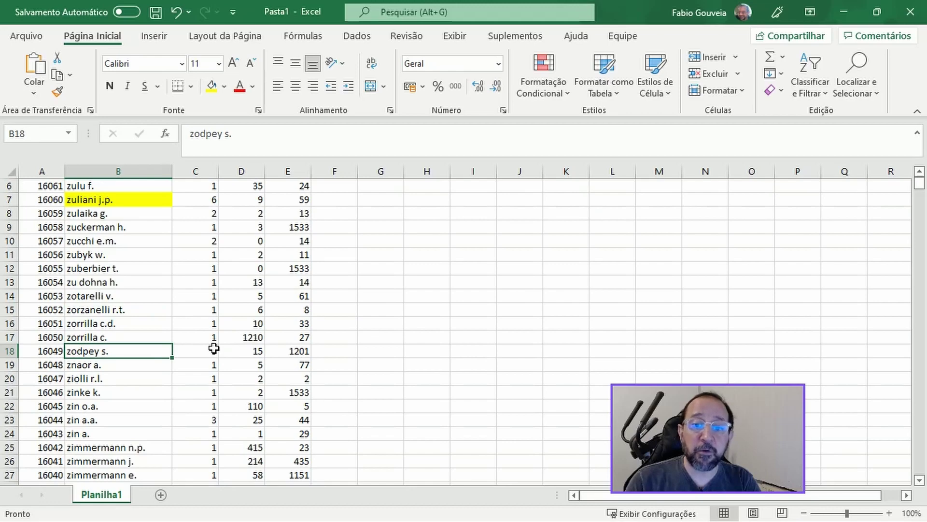
pyautogui.press('Down')
pyautogui.press('Down')
pyautogui.press('Down')
pyautogui.press('Down')
pyautogui.press('Down')
pyautogui.press('Down')
pyautogui.press('Down')
pyautogui.press('Down')
pyautogui.press('Down')
pyautogui.press('Down')
pyautogui.press('Down')
pyautogui.press('Down')
pyautogui.press('Down')
pyautogui.press('Down')
pyautogui.press('Down')
pyautogui.press('Down')
pyautogui.press('Down')
pyautogui.press('Down')
pyautogui.press('Down')
pyautogui.press('Down')
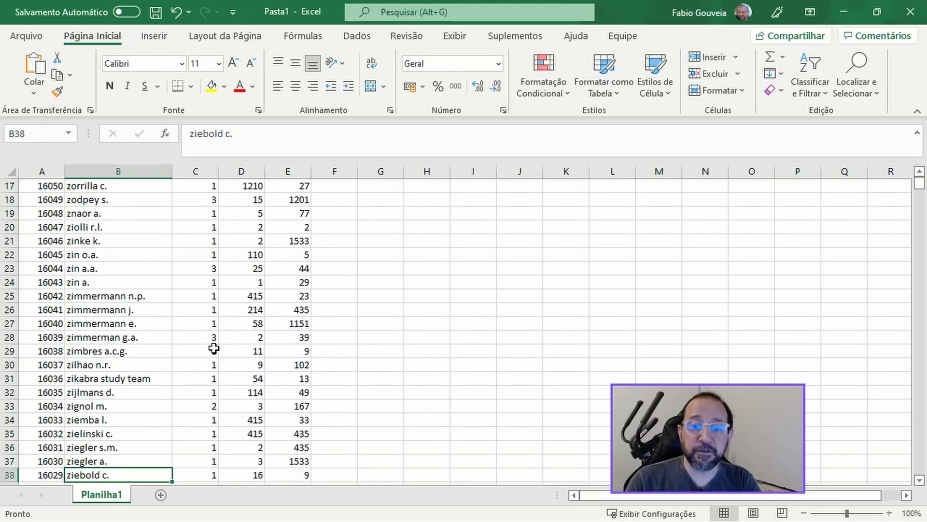
pyautogui.press('Down')
pyautogui.press('Down')
pyautogui.press('Down')
pyautogui.press('Down')
pyautogui.press('Down')
pyautogui.press('Down')
pyautogui.press('Down')
pyautogui.press('Down')
pyautogui.press('Down')
pyautogui.press('Down')
pyautogui.press('Down')
pyautogui.press('Down')
pyautogui.press('Down')
pyautogui.press('Down')
pyautogui.press('Down')
pyautogui.press('Down')
pyautogui.press('Down')
pyautogui.press('Down')
pyautogui.press('Down')
pyautogui.press('Down')
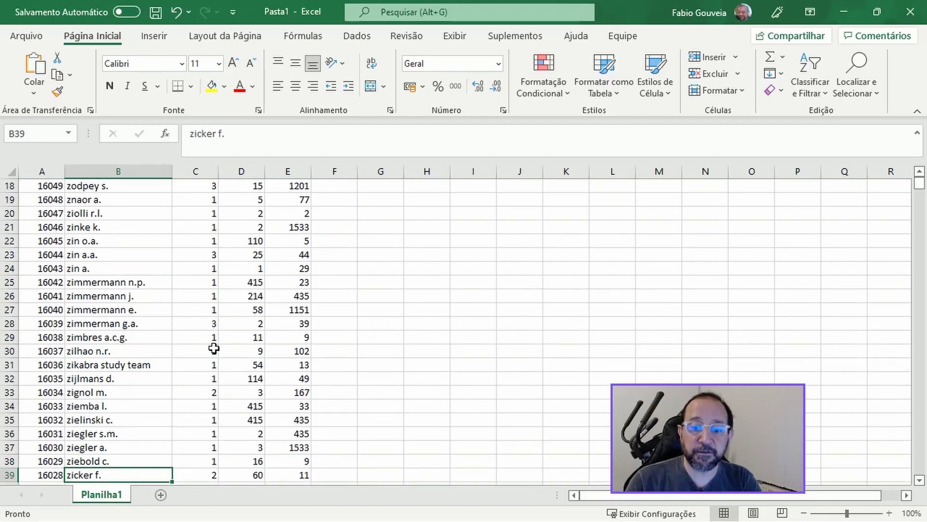
pyautogui.press('Down')
pyautogui.press('Down')
pyautogui.press('Down')
pyautogui.press('Down')
pyautogui.press('Down')
pyautogui.press('Down')
pyautogui.press('Down')
pyautogui.press('Down')
pyautogui.press('Down')
pyautogui.press('Down')
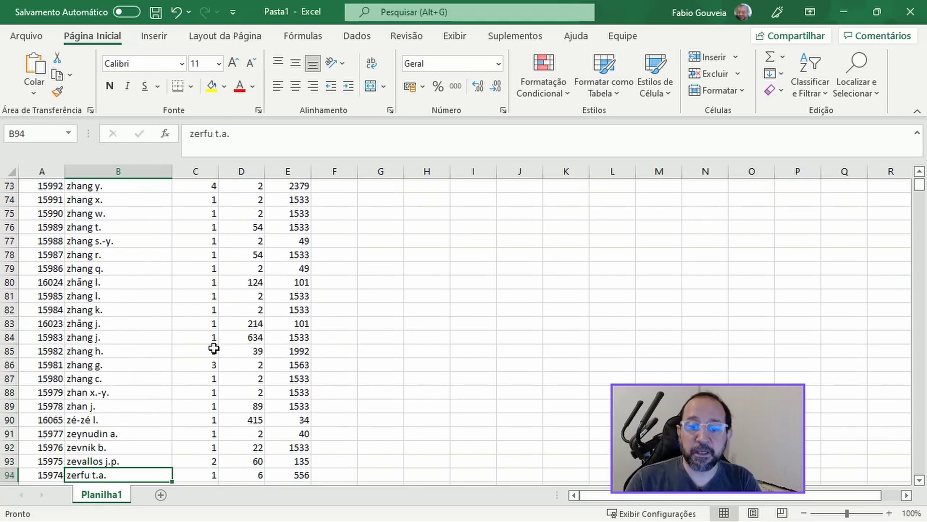
pyautogui.press('Down')
pyautogui.press('Down')
pyautogui.press('Down')
pyautogui.press('Down')
pyautogui.press('Down')
pyautogui.press('Down')
pyautogui.press('Down')
pyautogui.press('Down')
pyautogui.press('Down')
pyautogui.press('Down')
pyautogui.press('Down')
pyautogui.press('Down')
pyautogui.press('Down')
pyautogui.press('Down')
pyautogui.press('Down')
pyautogui.press('Down')
pyautogui.press('Down')
pyautogui.press('Down')
pyautogui.press('Down')
pyautogui.press('Down')
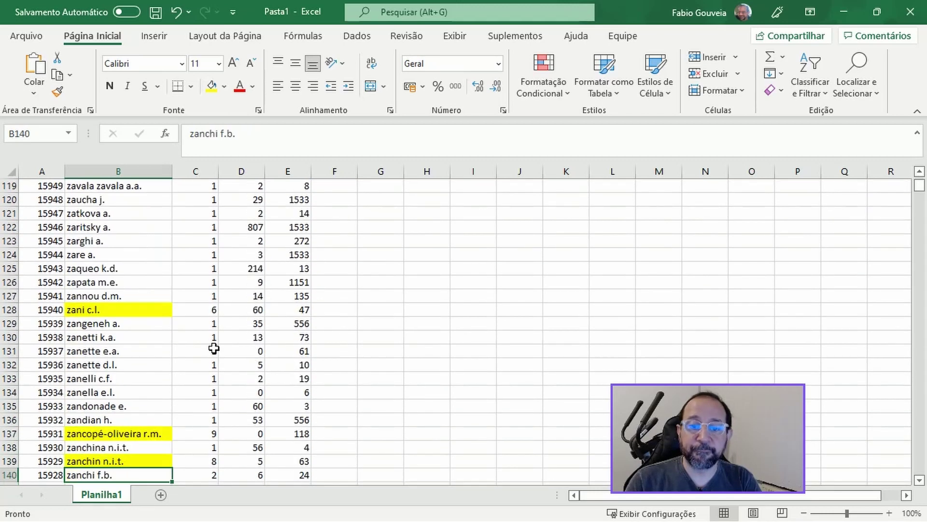
pyautogui.press('Up')
pyautogui.press('Up')
pyautogui.press('Up')
pyautogui.press('Up')
pyautogui.press('Up')
pyautogui.press('Up')
pyautogui.press('Up')
pyautogui.press('Up')
pyautogui.press('Up')
pyautogui.press('Up')
pyautogui.press('Up')
pyautogui.press('Up')
pyautogui.press('Up')
pyautogui.press('Up')
pyautogui.press('Down')
pyautogui.press('Down')
pyautogui.press('Down')
pyautogui.press('Down')
pyautogui.press('Down')
pyautogui.press('Down')
pyautogui.press('Down')
pyautogui.press('Down')
pyautogui.press('Down')
pyautogui.press('Down')
pyautogui.press('Down')
pyautogui.press('Down')
pyautogui.press('Down')
pyautogui.press('Down')
pyautogui.press('Down')
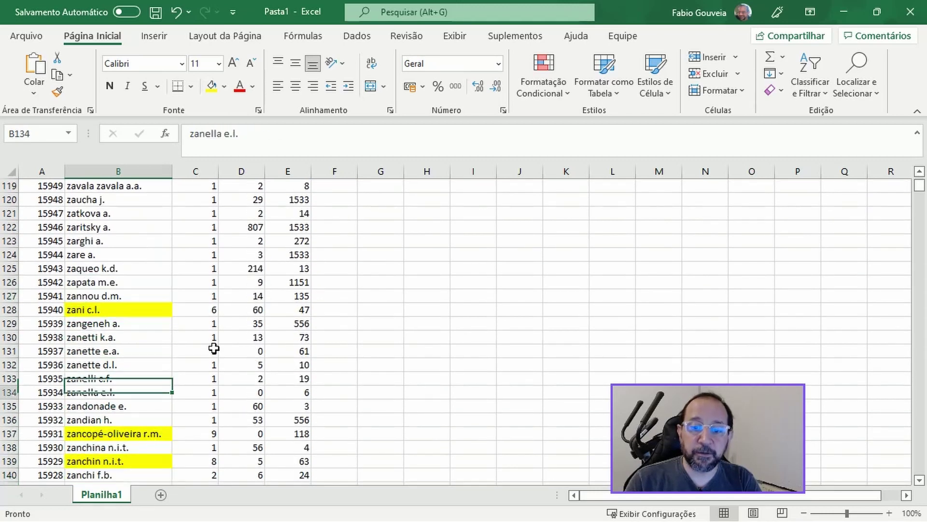
pyautogui.press('Up')
pyautogui.press('Up')
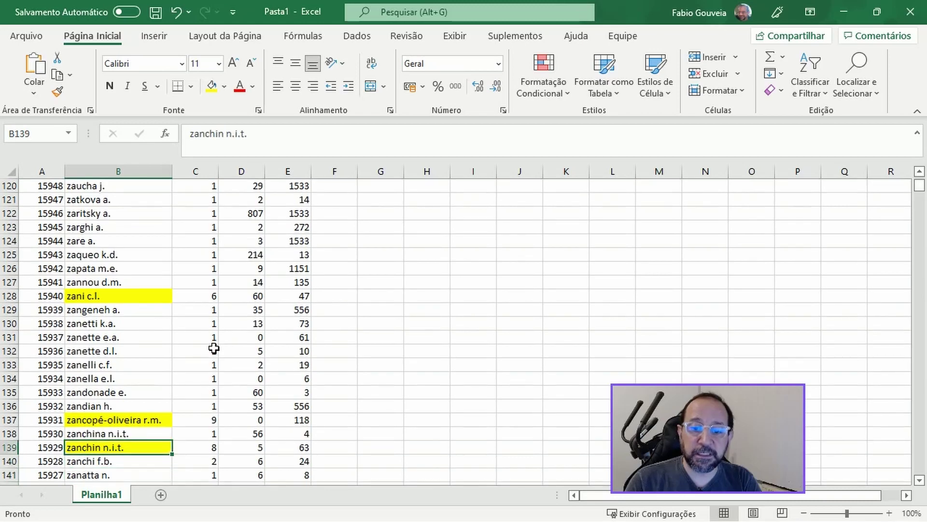
pyautogui.press('Down')
pyautogui.press('Down')
pyautogui.press('Down')
pyautogui.press('Down')
pyautogui.press('Down')
pyautogui.press('Down')
pyautogui.press('Down')
pyautogui.press('Down')
pyautogui.press('Down')
pyautogui.press('Down')
pyautogui.press('Down')
pyautogui.press('Down')
pyautogui.press('Down')
pyautogui.press('Down')
pyautogui.press('Down')
pyautogui.press('Down')
pyautogui.press('Down')
pyautogui.press('Down')
pyautogui.press('Down')
pyautogui.press('Down')
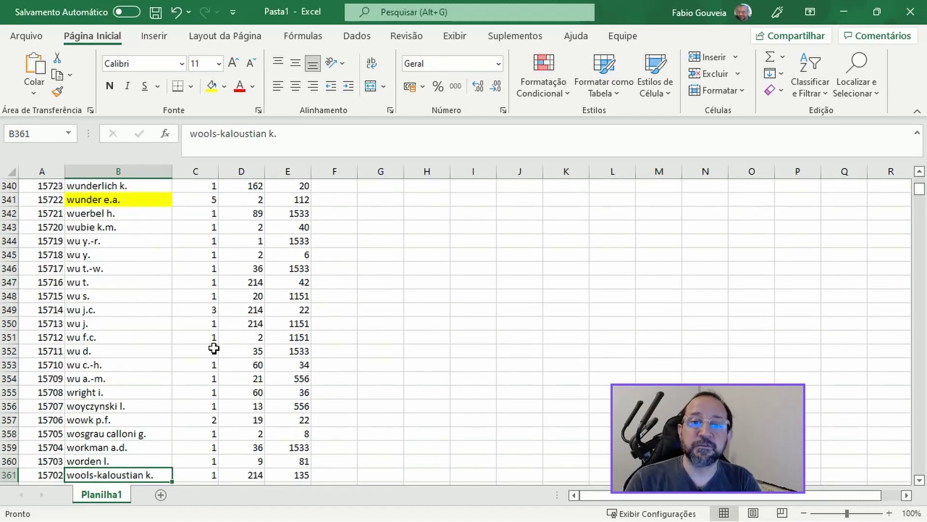
pyautogui.press('Down')
pyautogui.press('Down')
pyautogui.press('Down')
pyautogui.press('Down')
pyautogui.press('Down')
pyautogui.press('Down')
pyautogui.press('Down')
pyautogui.press('Down')
pyautogui.press('Down')
pyautogui.press('Down')
pyautogui.press('Down')
pyautogui.press('Down')
pyautogui.press('Down')
pyautogui.press('Down')
pyautogui.press('Down')
pyautogui.press('Down')
pyautogui.press('Down')
pyautogui.press('Down')
pyautogui.press('Down')
pyautogui.press('Down')
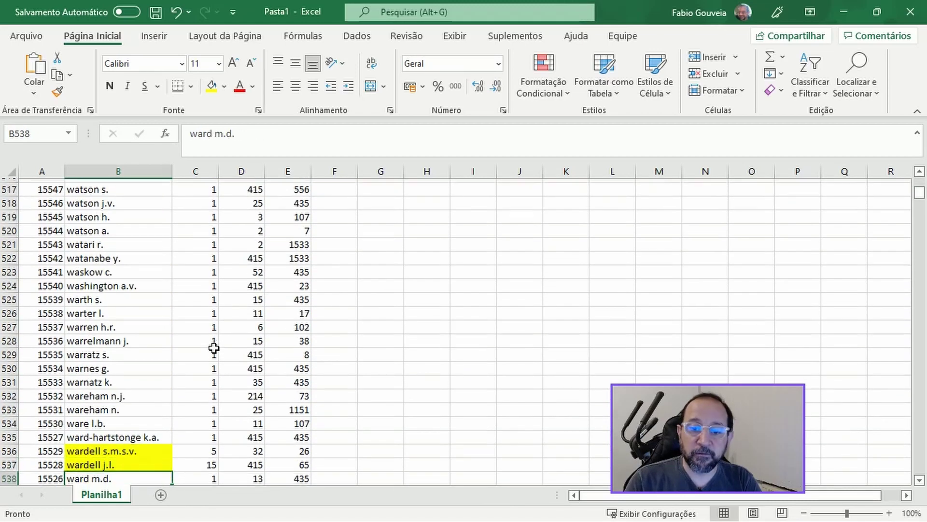
pyautogui.press('Down')
pyautogui.press('Down')
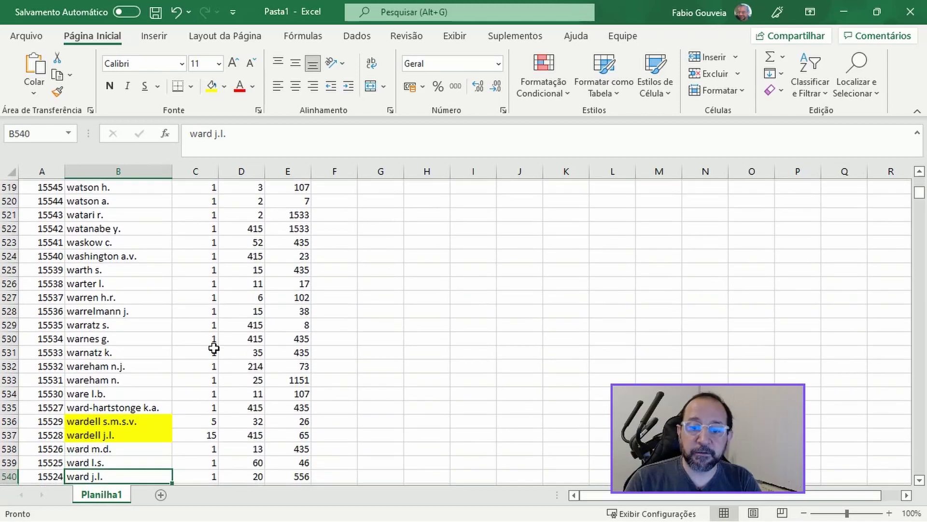
pyautogui.press('Down')
pyautogui.press('Down')
pyautogui.press('Down')
pyautogui.press('Down')
pyautogui.press('Down')
pyautogui.press('Down')
pyautogui.press('Down')
pyautogui.press('Down')
pyautogui.press('Down')
pyautogui.press('Down')
pyautogui.press('Down')
pyautogui.press('Down')
pyautogui.press('Down')
pyautogui.press('Down')
pyautogui.press('Down')
pyautogui.press('Down')
pyautogui.press('Down')
pyautogui.press('Down')
pyautogui.press('Down')
pyautogui.press('Down')
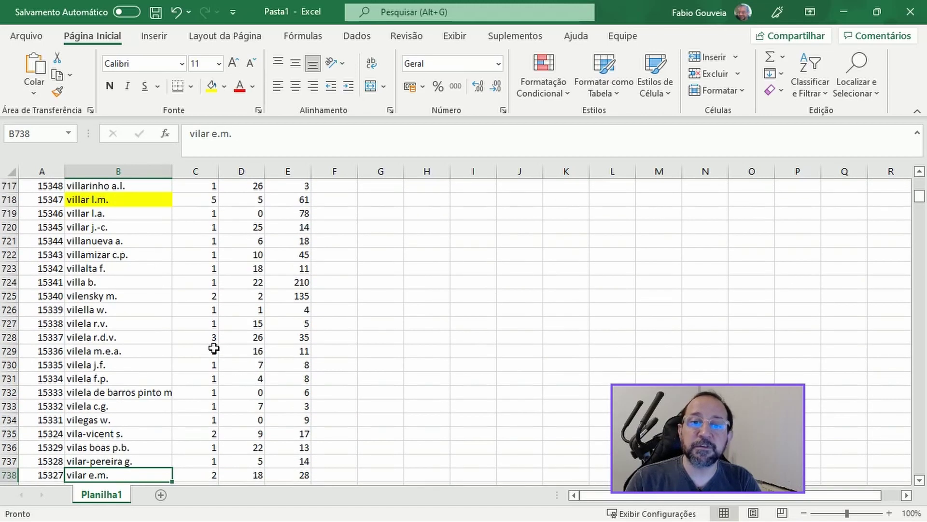
pyautogui.press('Down')
pyautogui.press('Down')
pyautogui.press('Down')
pyautogui.press('Down')
pyautogui.press('Down')
pyautogui.press('Down')
pyautogui.press('Down')
pyautogui.press('Down')
pyautogui.press('Down')
pyautogui.press('Down')
pyautogui.press('Down')
pyautogui.press('Down')
pyautogui.press('Down')
pyautogui.press('Down')
pyautogui.press('Down')
pyautogui.press('Down')
pyautogui.press('Down')
pyautogui.press('Down')
pyautogui.press('Down')
pyautogui.press('Down')
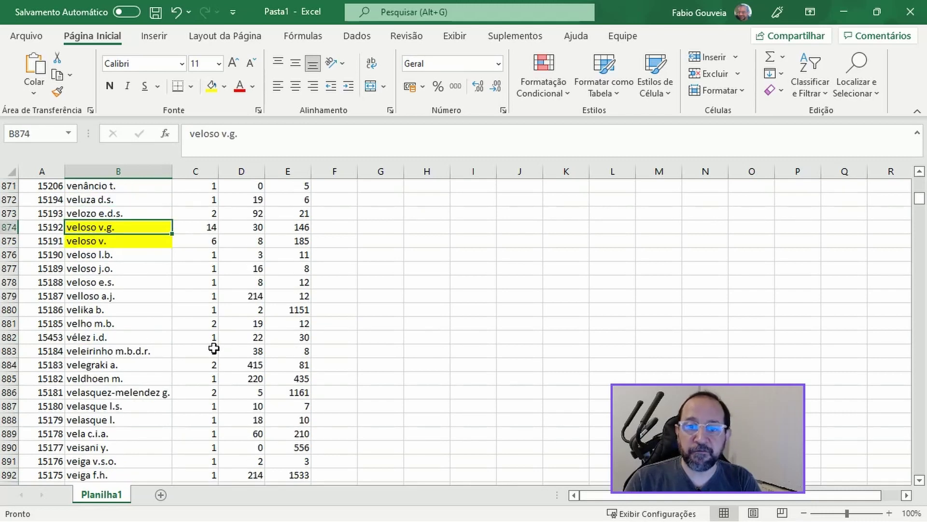
# Step: Compare the two similar yellow-highlighted names in rows 874 and 875
pyautogui.press('Down')
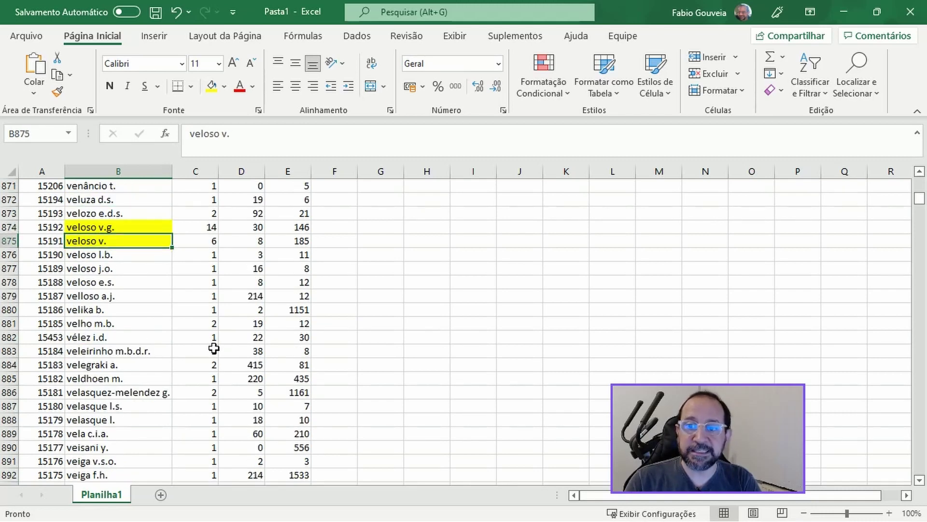
pyautogui.press('Down')
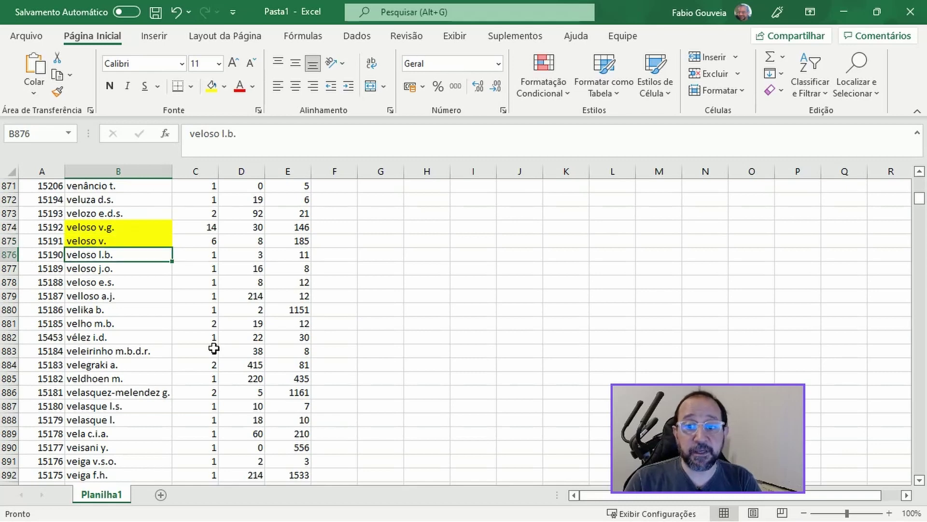
pyautogui.press('Up')
pyautogui.press('Up')
pyautogui.press('Up')
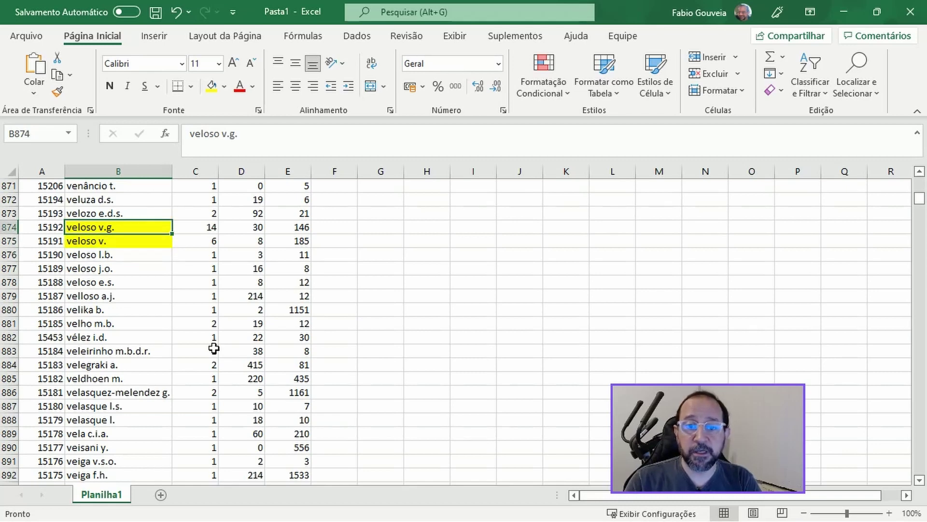
pyautogui.press('Down')
pyautogui.press('Up')
pyautogui.press('Down')
pyautogui.press('Up')
pyautogui.press('Down')
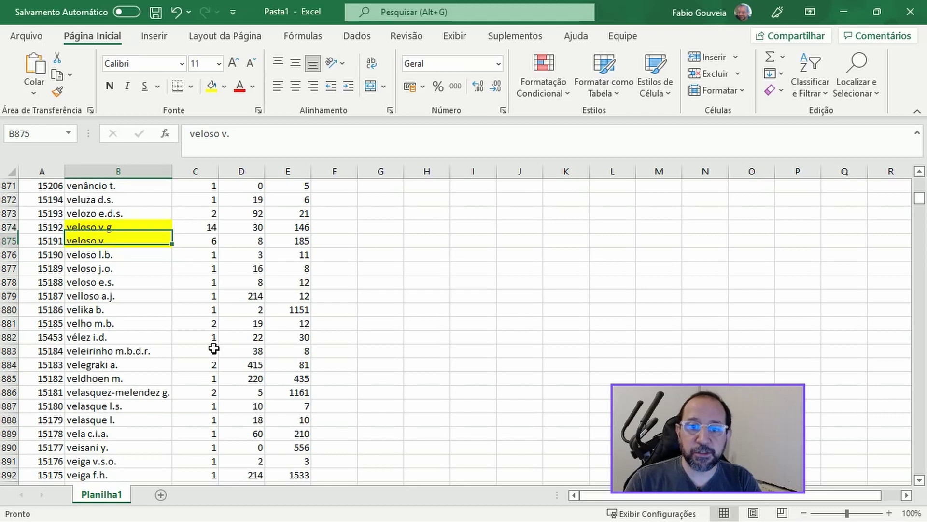
pyautogui.press('Up')
pyautogui.press('Down')
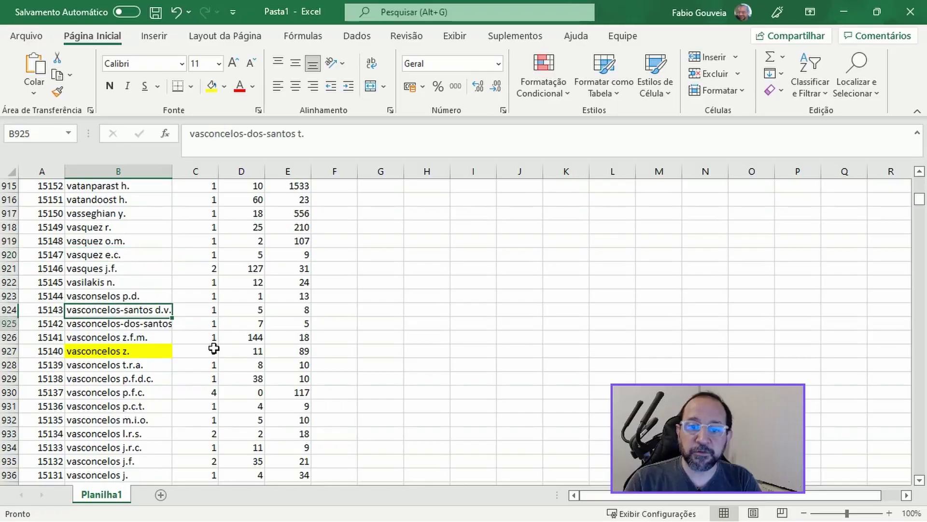
# Step: Check the highlighted entry at row 927, then compare row 1469 with the similar name in row 1468
pyautogui.press('Up')
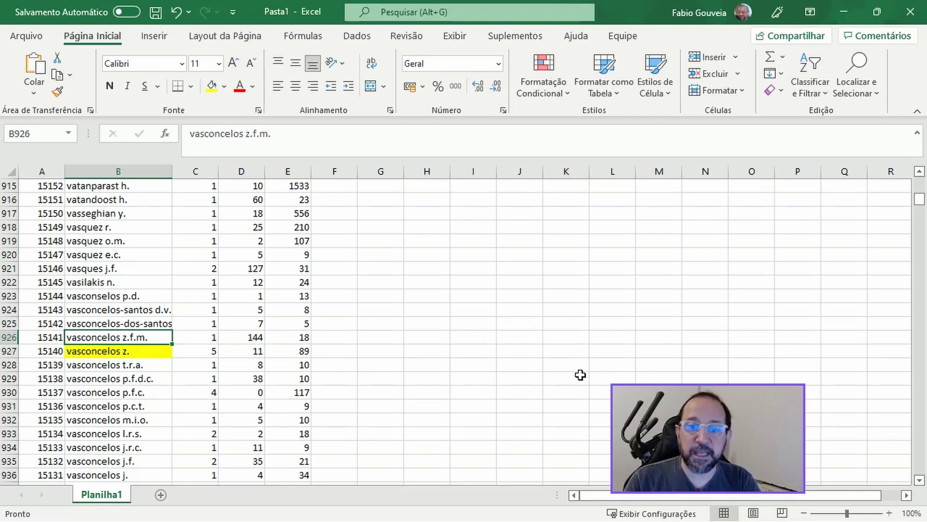
pyautogui.press('Down')
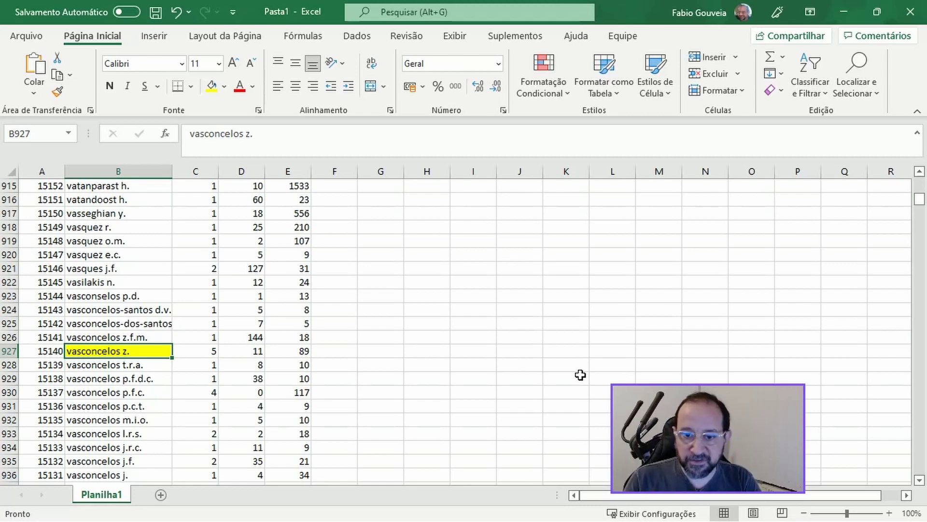
pyautogui.press('pagedown')
pyautogui.press('pagedown')
pyautogui.press('pagedown')
pyautogui.press('pagedown')
pyautogui.press('pagedown')
pyautogui.press('pagedown')
pyautogui.press('pagedown')
pyautogui.press('pagedown')
pyautogui.press('pagedown')
pyautogui.press('pagedown')
pyautogui.press('pagedown')
pyautogui.press('pagedown')
pyautogui.press('pagedown')
pyautogui.press('pagedown')
pyautogui.press('pagedown')
pyautogui.press('pagedown')
pyautogui.press('pagedown')
pyautogui.press('pagedown')
pyautogui.press('pagedown')
pyautogui.press('pagedown')
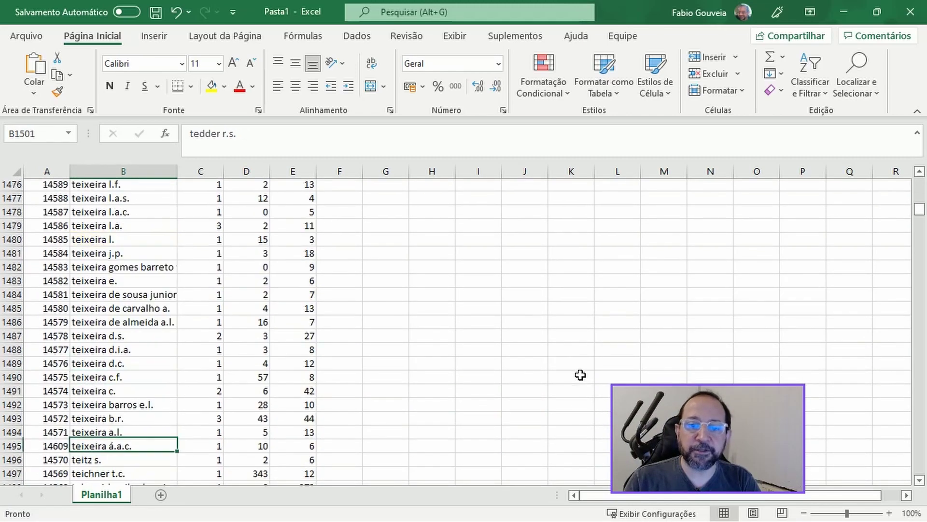
pyautogui.press('pageup')
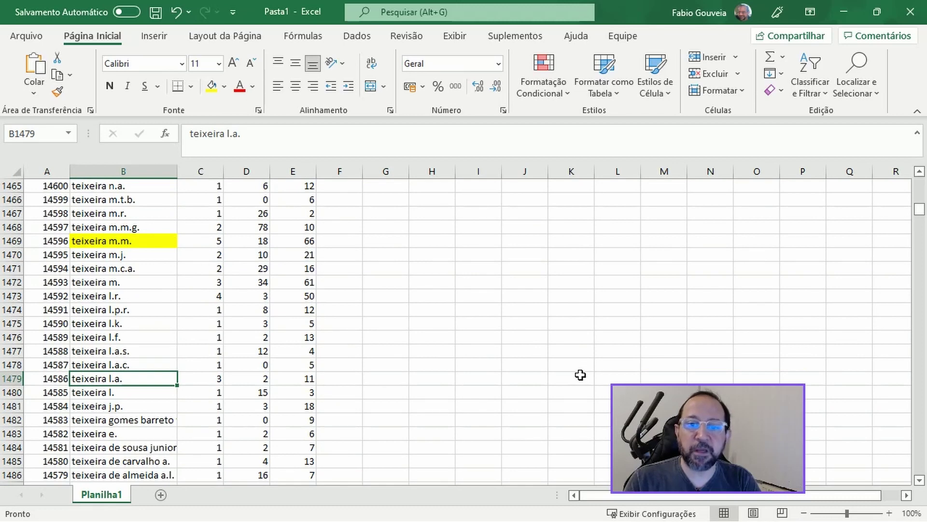
pyautogui.press('Up')
pyautogui.press('Up')
pyautogui.press('Up')
pyautogui.press('Up')
pyautogui.press('Up')
pyautogui.press('Up')
pyautogui.press('Up')
pyautogui.press('Up')
pyautogui.press('Up')
pyautogui.press('Up')
pyautogui.press('Up')
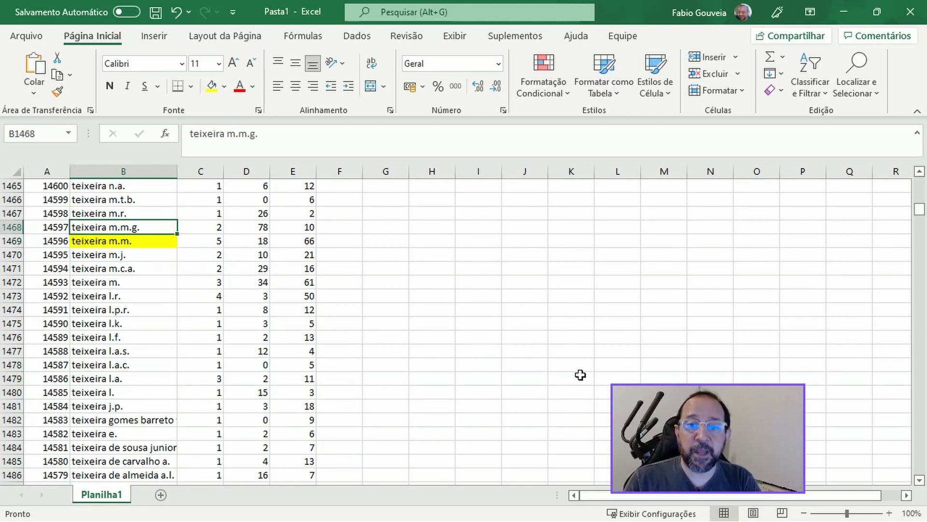
pyautogui.press('Down')
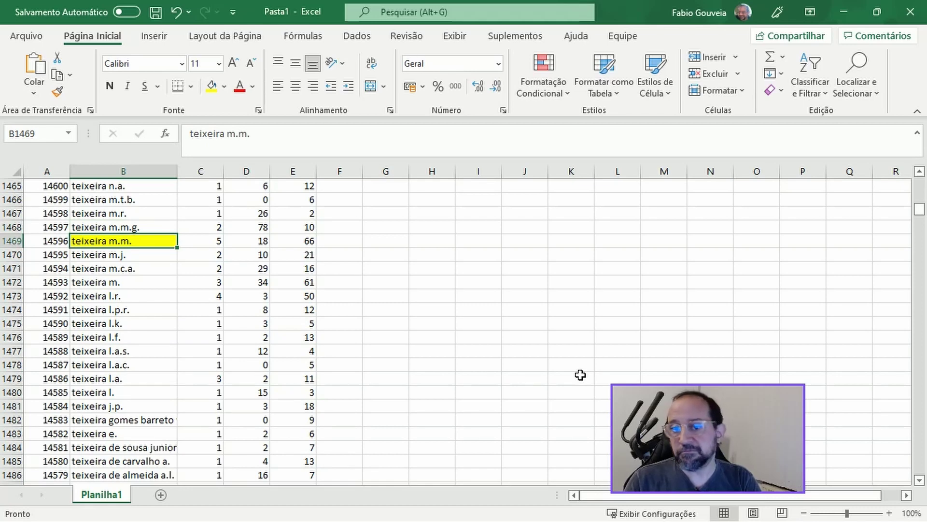
# Step: Confirm the highlighted author in row 1469 has 5 documents, then scan down toward row 1806
pyautogui.press('Right')
pyautogui.press('Up')
pyautogui.press('Down')
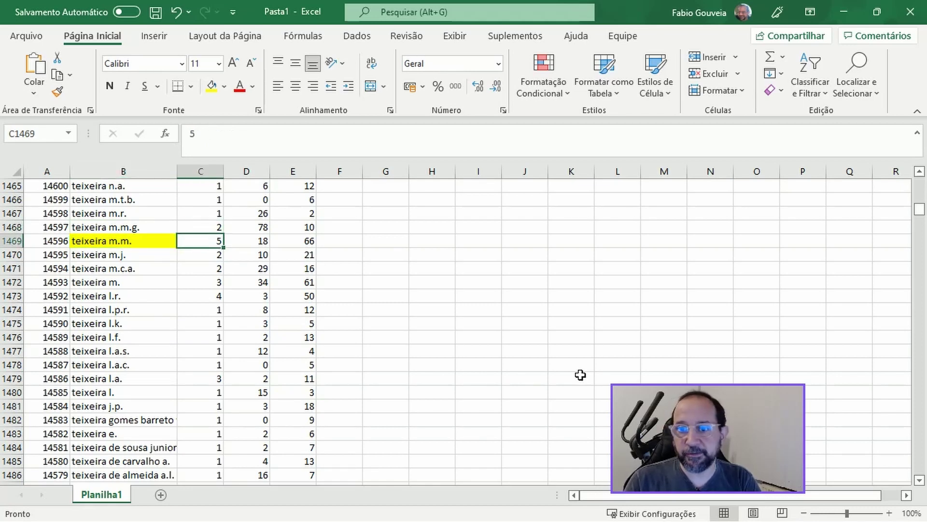
pyautogui.press('Left')
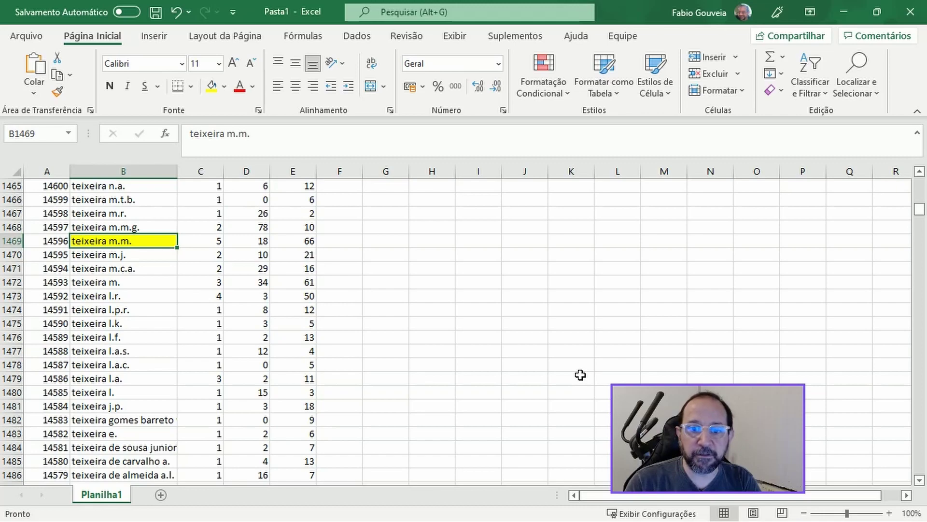
pyautogui.press('Down')
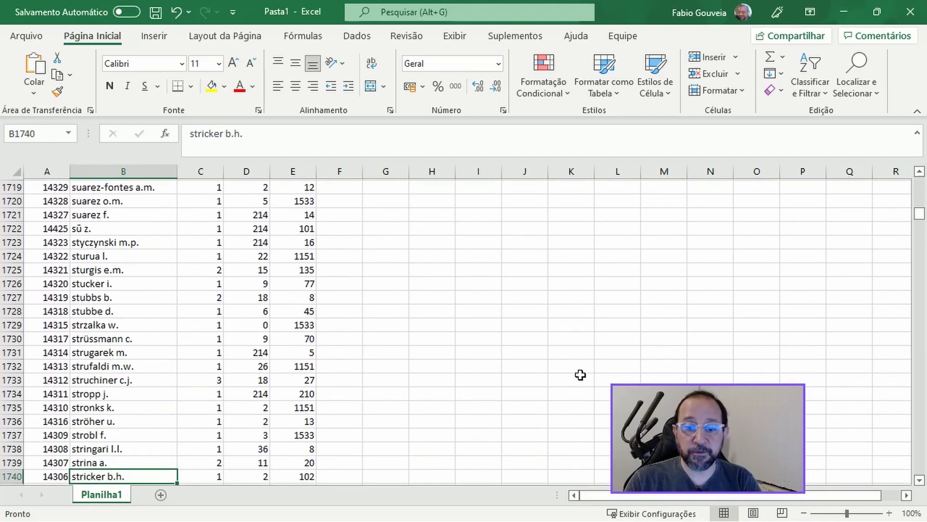
pyautogui.press('Down')
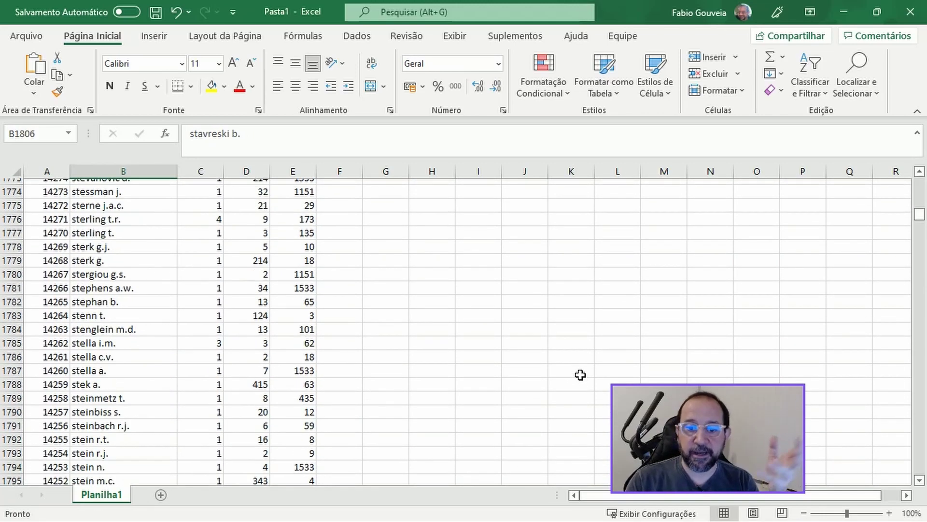
pyautogui.press('Up')
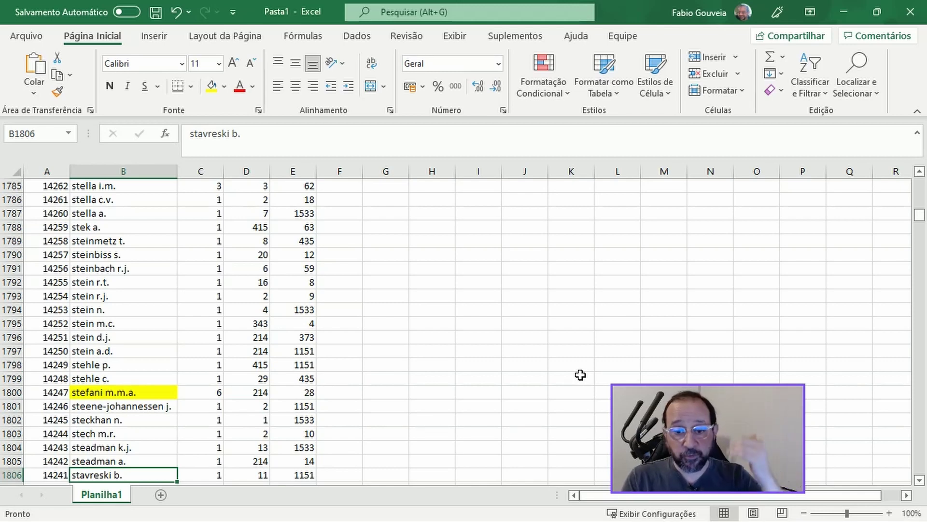
# Step: Compare the highlighted soares m.b.p. (22 documents) in row 2065 with the similar name in row 2066
pyautogui.press('Down')
pyautogui.press('Down')
pyautogui.press('Down')
pyautogui.press('Down')
pyautogui.press('Down')
pyautogui.press('Down')
pyautogui.press('Down')
pyautogui.press('Down')
pyautogui.press('Down')
pyautogui.press('Down')
pyautogui.press('Down')
pyautogui.press('Down')
pyautogui.press('Down')
pyautogui.press('Down')
pyautogui.press('Down')
pyautogui.press('Down')
pyautogui.press('Down')
pyautogui.press('Down')
pyautogui.press('Down')
pyautogui.press('Down')
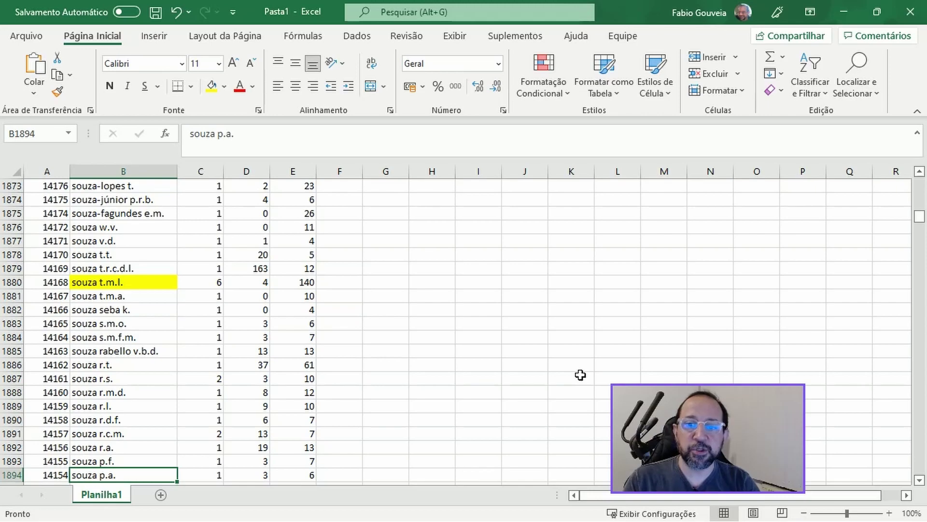
pyautogui.press('Down')
pyautogui.press('Down')
pyautogui.press('Down')
pyautogui.press('Down')
pyautogui.press('Down')
pyautogui.press('Down')
pyautogui.press('Down')
pyautogui.press('Down')
pyautogui.press('Down')
pyautogui.press('Down')
pyautogui.press('Down')
pyautogui.press('Down')
pyautogui.press('Down')
pyautogui.press('Down')
pyautogui.press('Down')
pyautogui.press('Down')
pyautogui.press('Down')
pyautogui.press('Down')
pyautogui.press('Down')
pyautogui.press('Down')
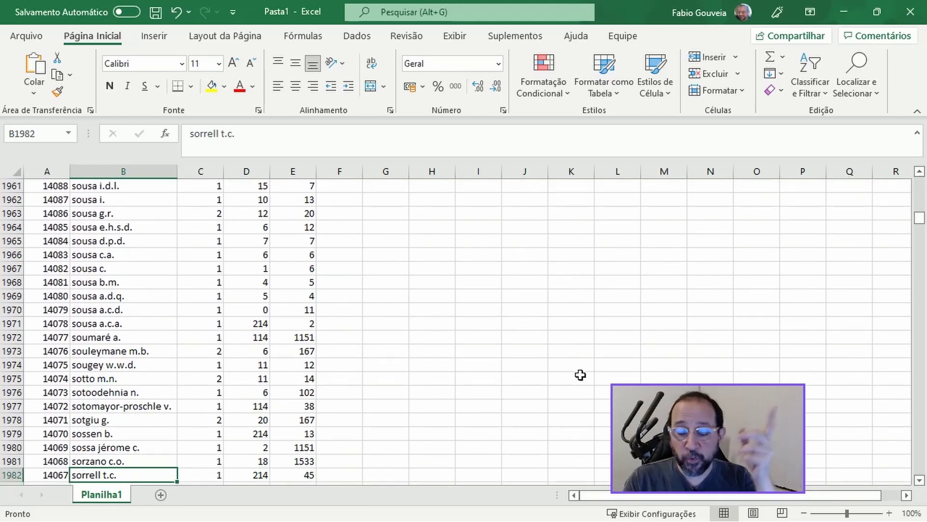
pyautogui.press('Down')
pyautogui.press('Down')
pyautogui.press('Down')
pyautogui.press('Down')
pyautogui.press('Down')
pyautogui.press('Down')
pyautogui.press('Down')
pyautogui.press('Down')
pyautogui.press('Down')
pyautogui.press('Down')
pyautogui.press('Down')
pyautogui.press('Down')
pyautogui.press('Down')
pyautogui.press('Down')
pyautogui.press('Down')
pyautogui.press('Down')
pyautogui.press('Down')
pyautogui.press('Down')
pyautogui.press('Down')
pyautogui.press('Down')
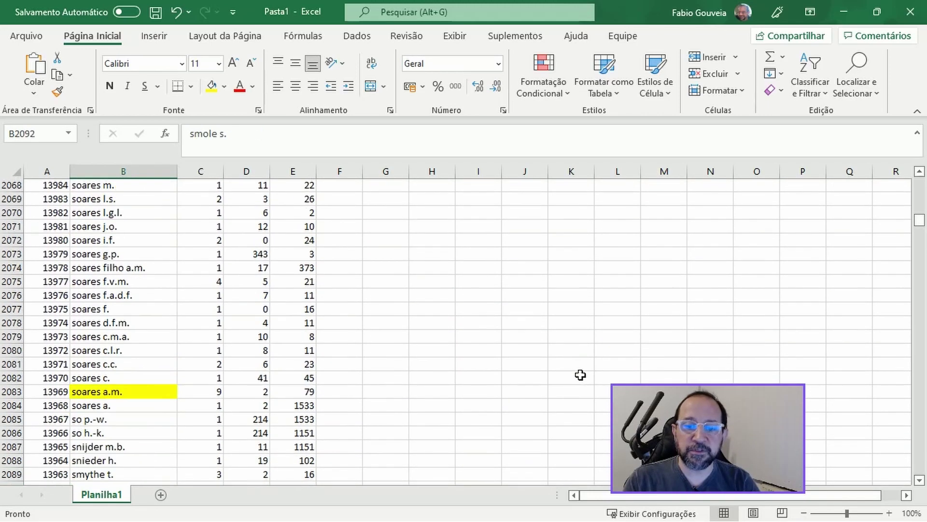
pyautogui.press('Up')
pyautogui.press('Up')
pyautogui.press('Up')
pyautogui.press('Up')
pyautogui.press('Up')
pyautogui.press('Up')
pyautogui.press('Up')
pyautogui.press('Up')
pyautogui.press('Up')
pyautogui.press('Up')
pyautogui.press('Up')
pyautogui.press('Up')
pyautogui.press('Up')
pyautogui.press('Up')
pyautogui.press('Up')
pyautogui.press('Up')
pyautogui.press('Up')
pyautogui.press('Up')
pyautogui.press('Up')
pyautogui.press('Up')
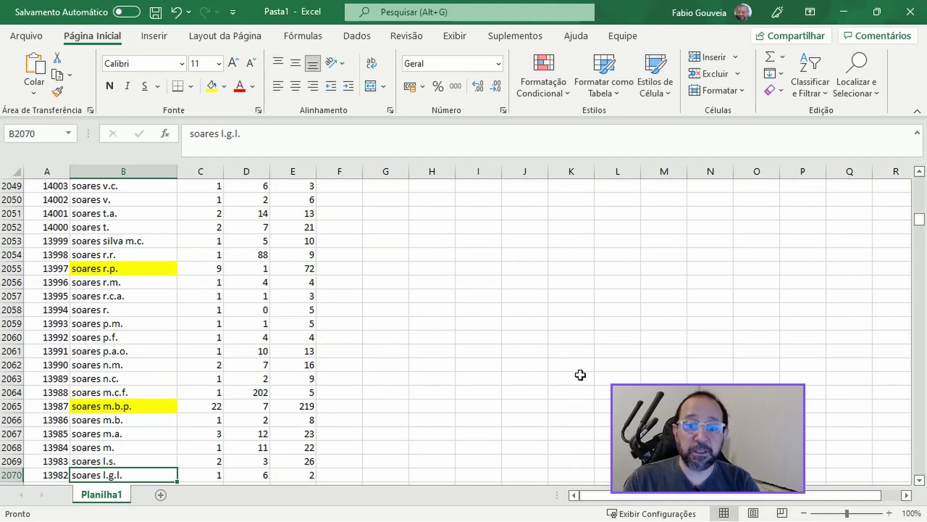
pyautogui.press('Up')
pyautogui.press('Up')
pyautogui.press('Up')
pyautogui.press('Up')
pyautogui.press('Up')
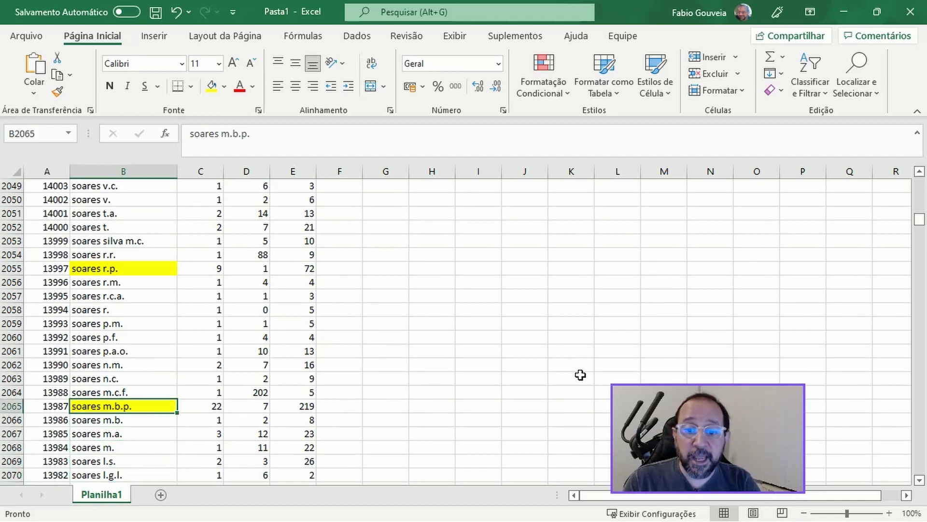
pyautogui.press('Down')
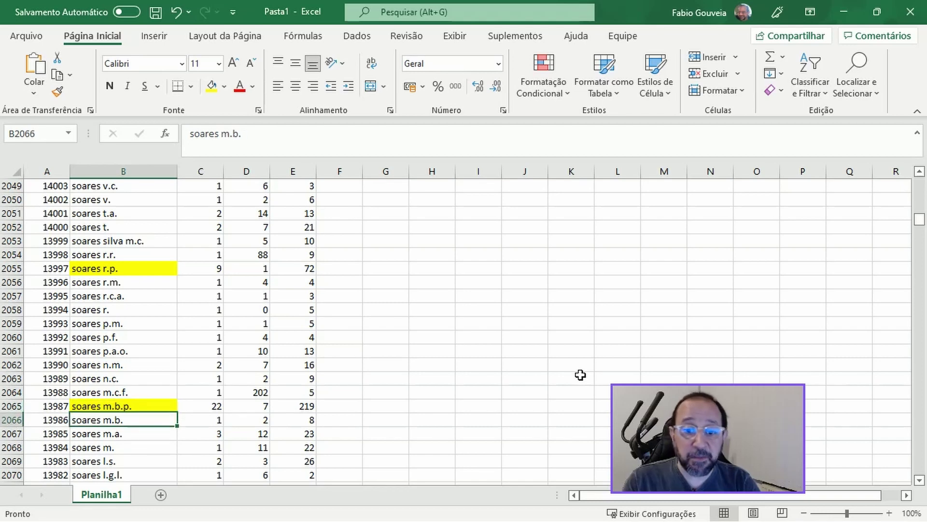
pyautogui.press('Up')
pyautogui.press('Down')
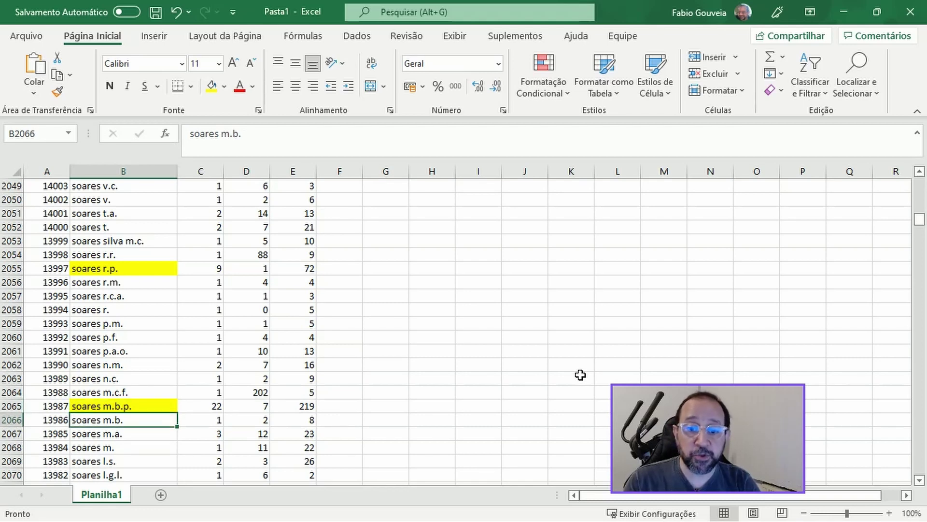
pyautogui.press('pagedown')
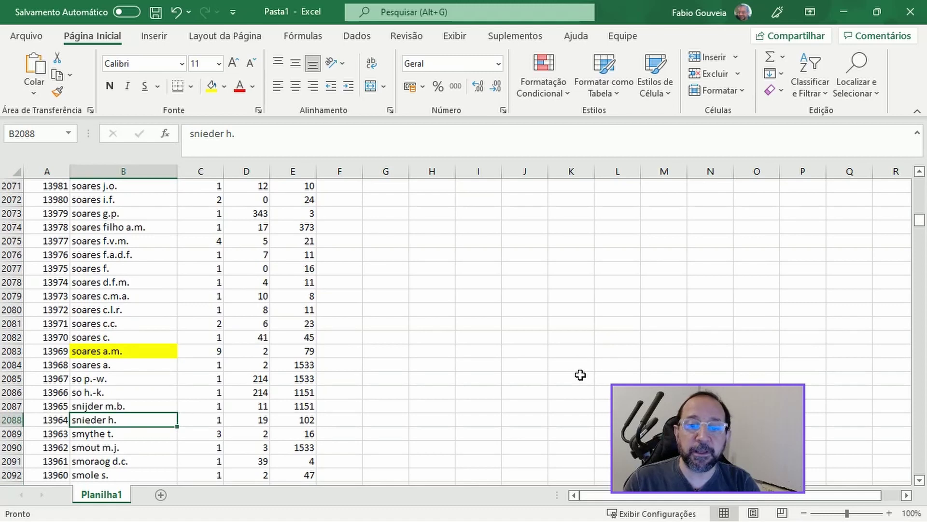